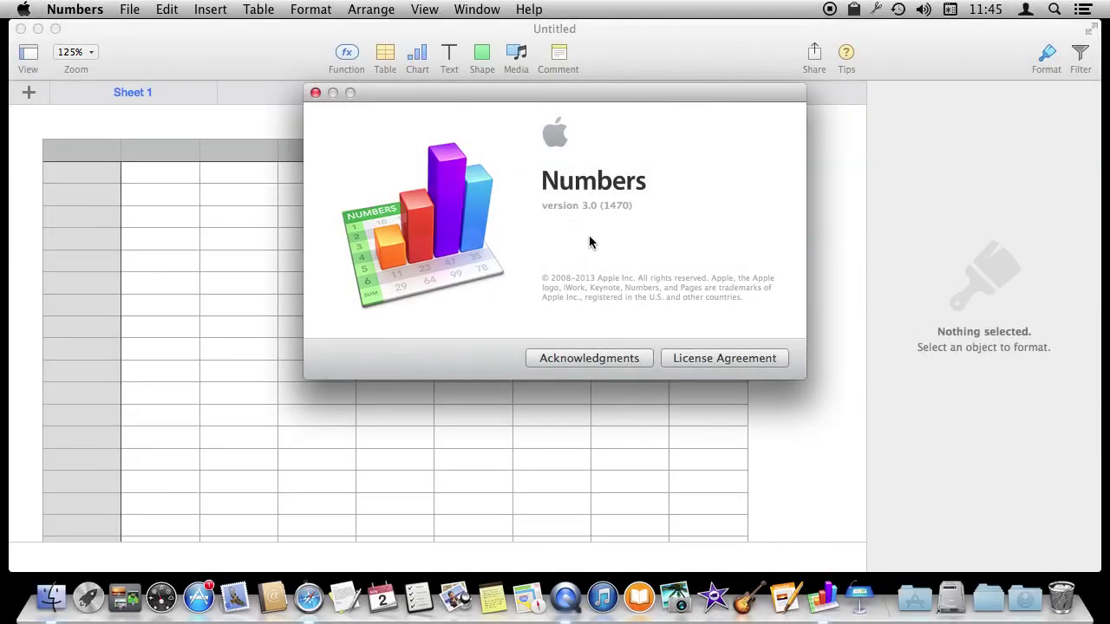
# Enter 6, 34 and 23 into cells B2, C2 and D2
pyautogui.click(314, 95)
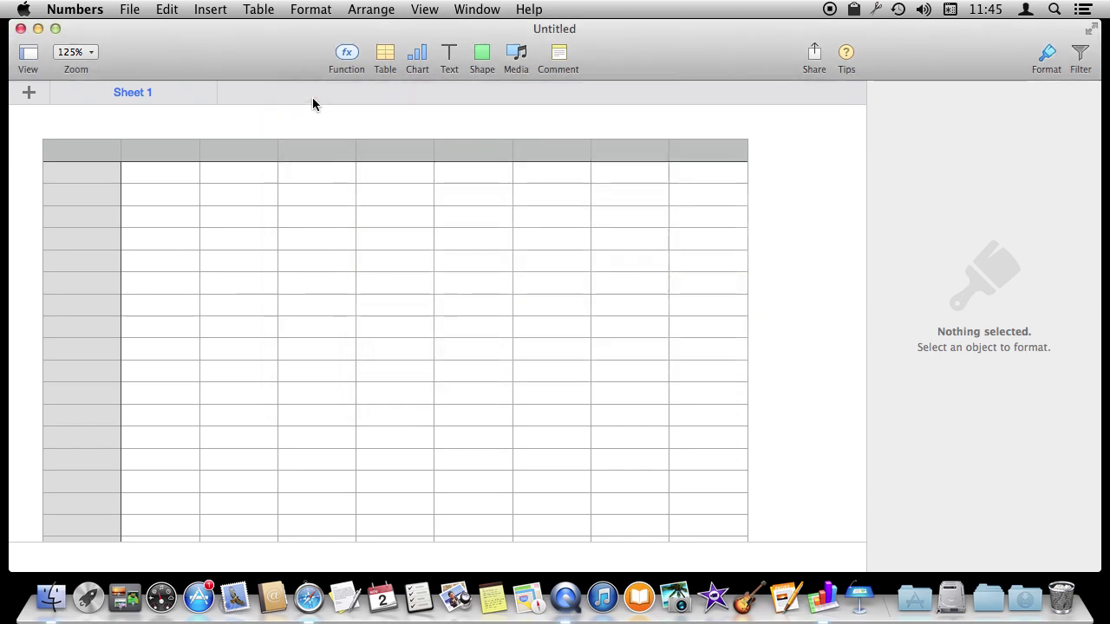
pyautogui.click(166, 180)
pyautogui.write('6')
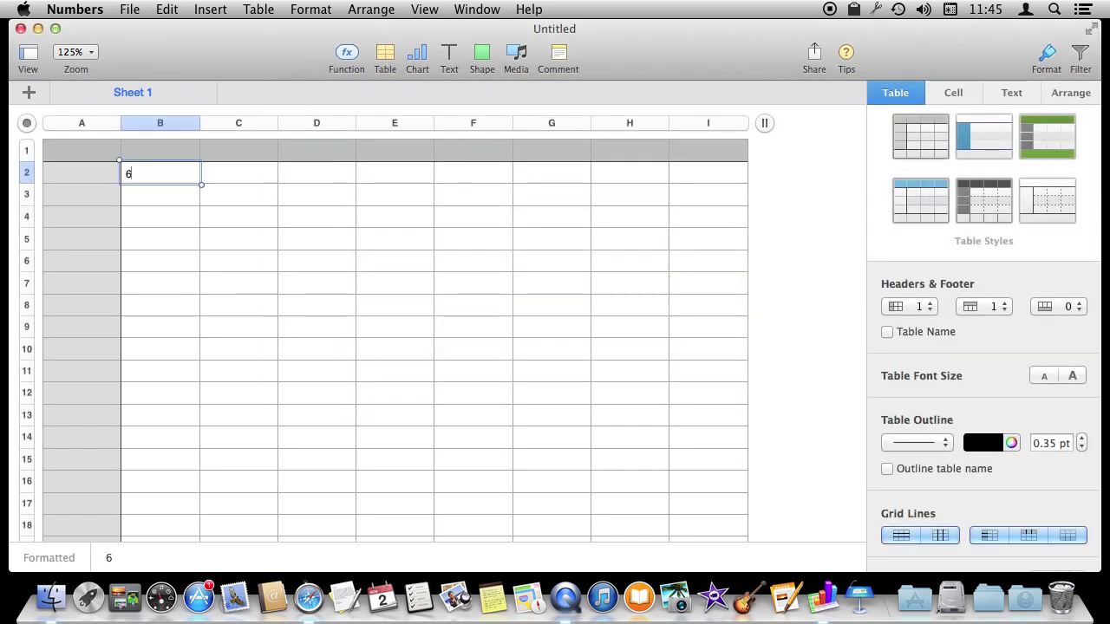
pyautogui.press('Tab')
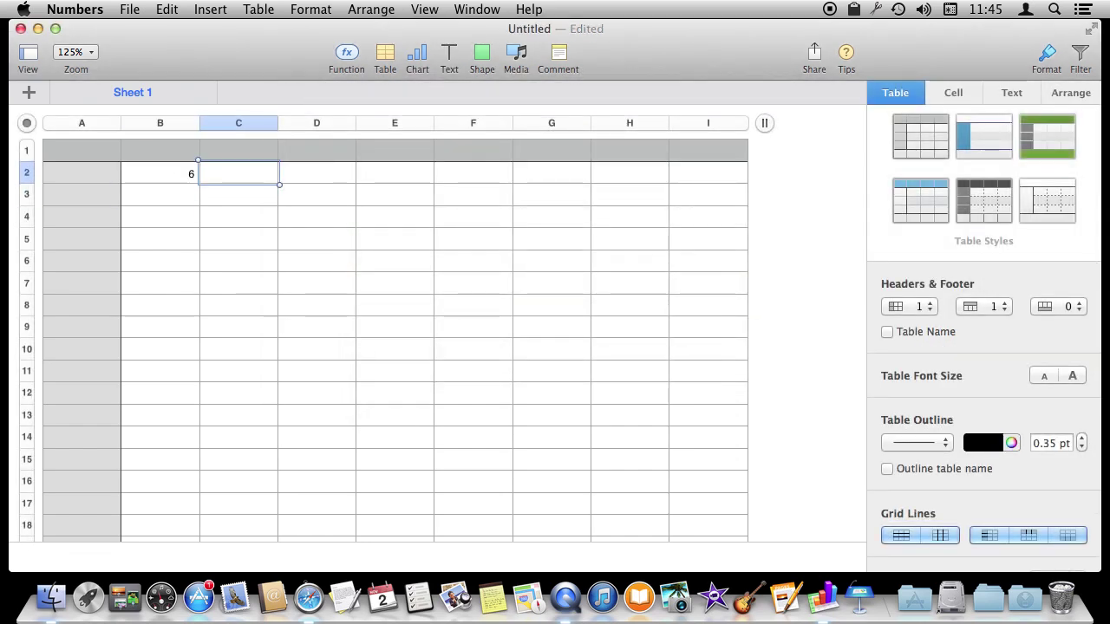
pyautogui.write('34')
pyautogui.press('Tab')
pyautogui.write('23')
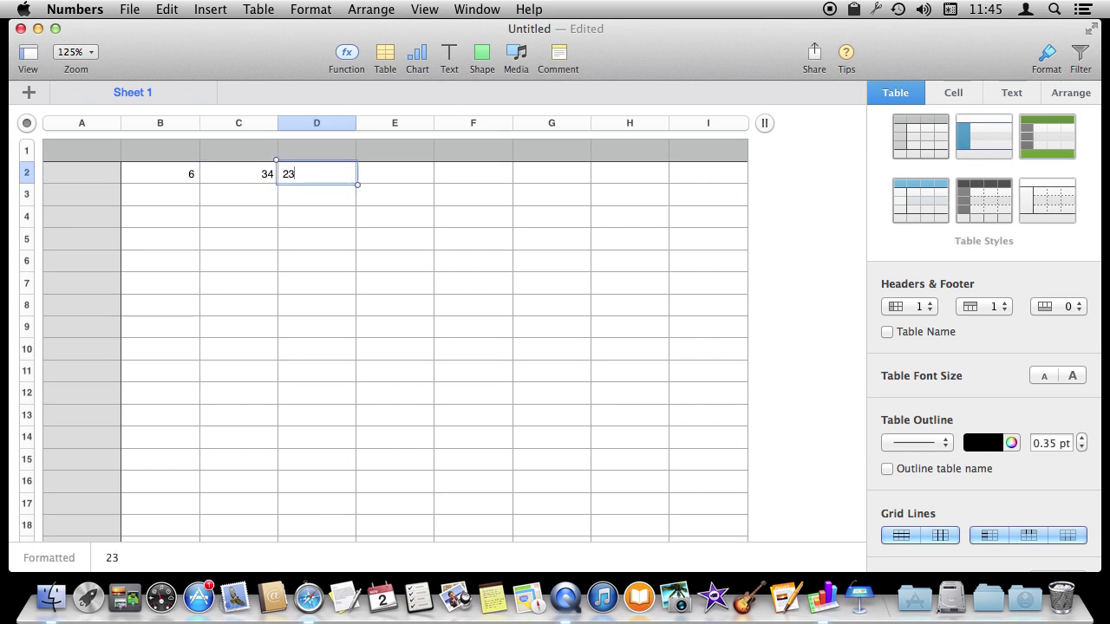
pyautogui.press('Return')
# Enter the formula =B2+C2−D2 in E2, giving 17
pyautogui.press('Up')
pyautogui.press('Tab')
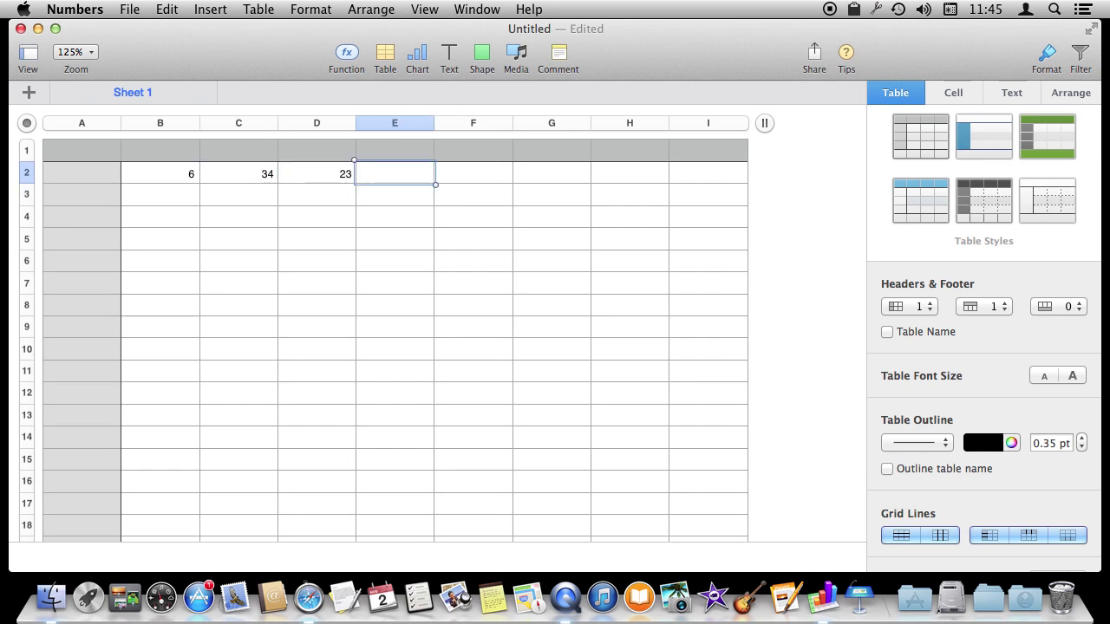
pyautogui.write('=')
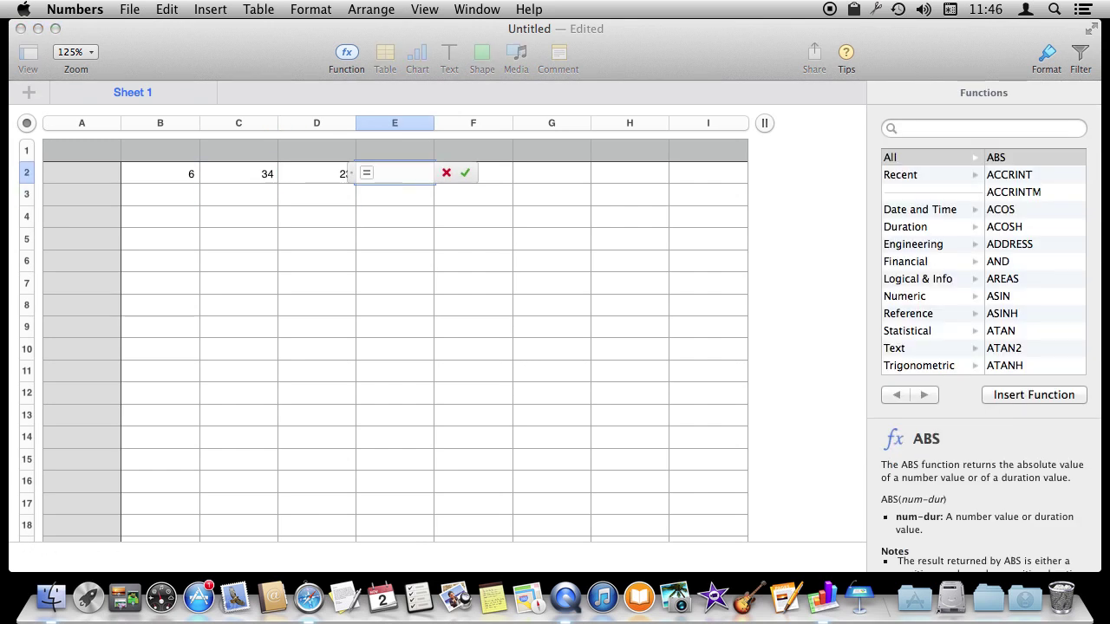
pyautogui.click(174, 173)
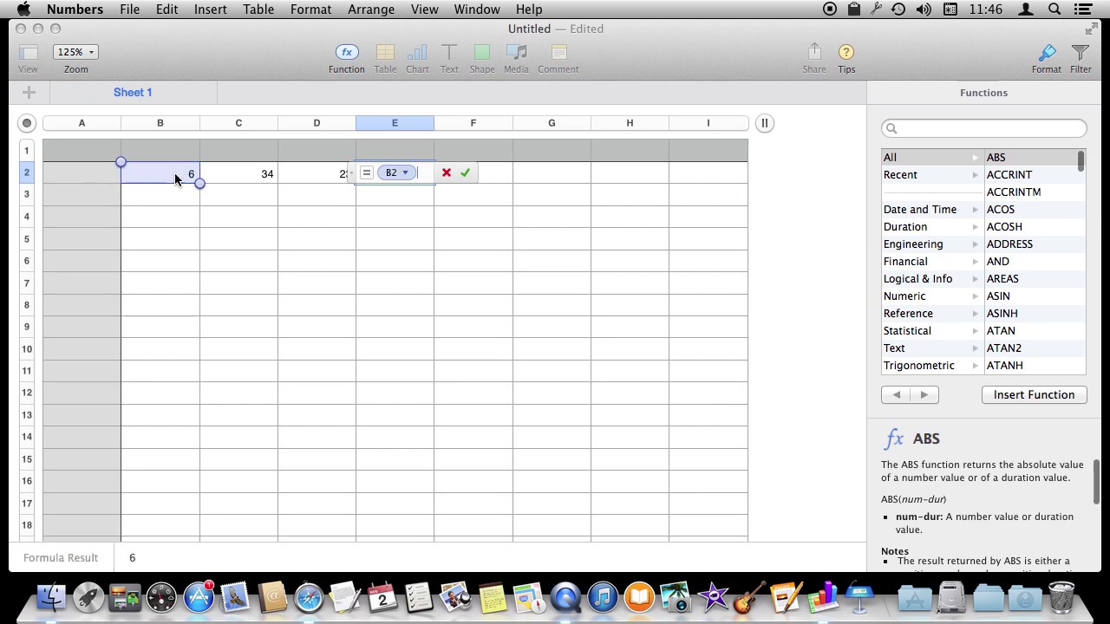
pyautogui.click(251, 175)
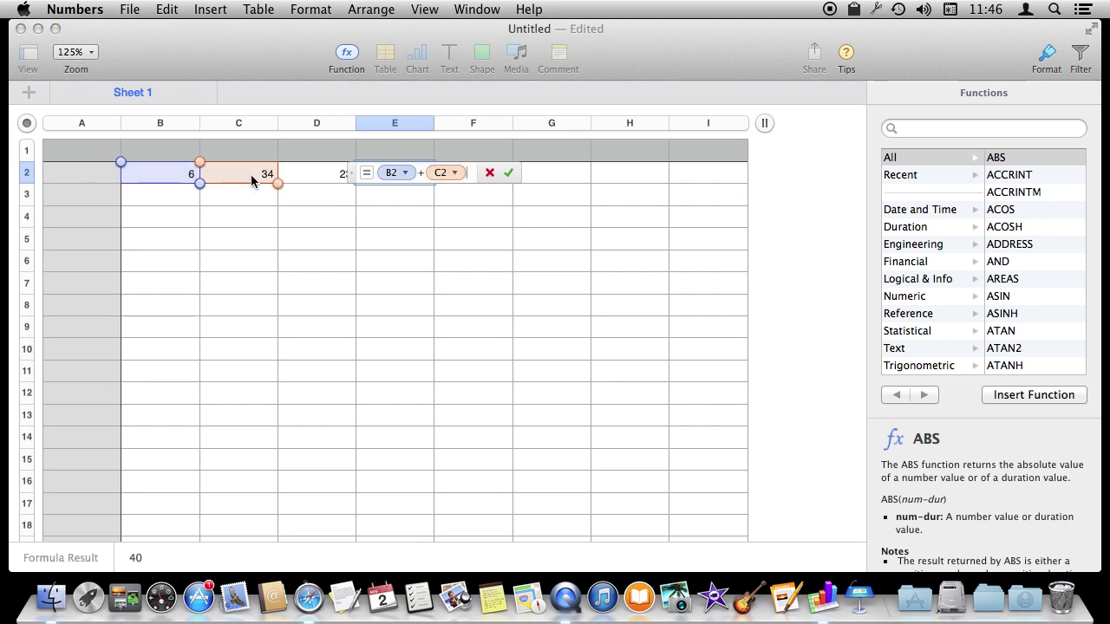
pyautogui.write('-')
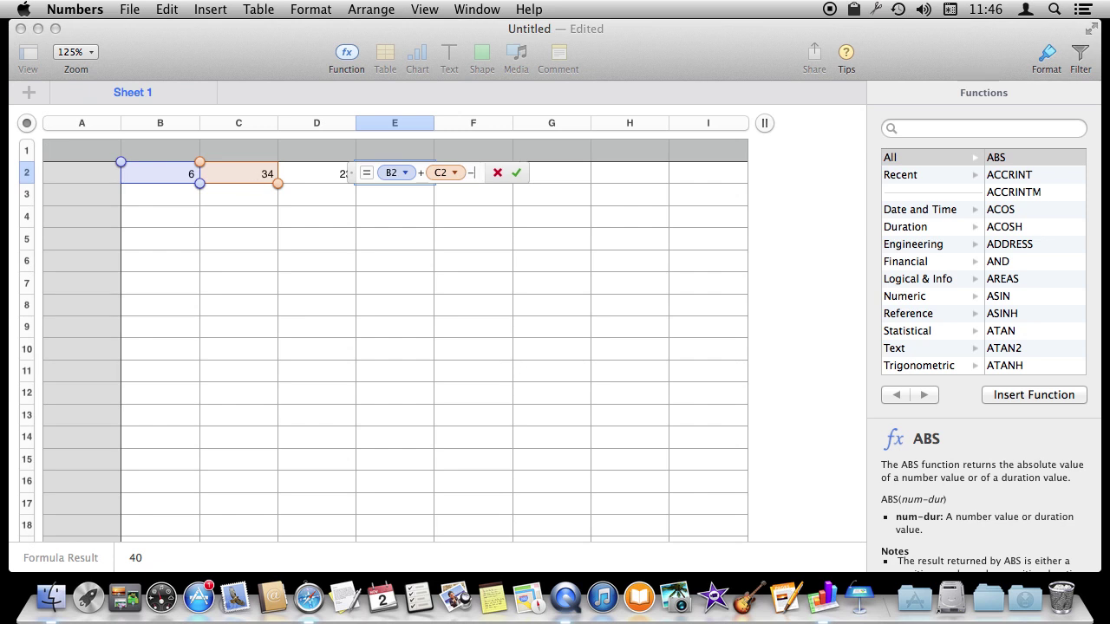
pyautogui.click(317, 174)
pyautogui.press('Return')
pyautogui.press('Up')
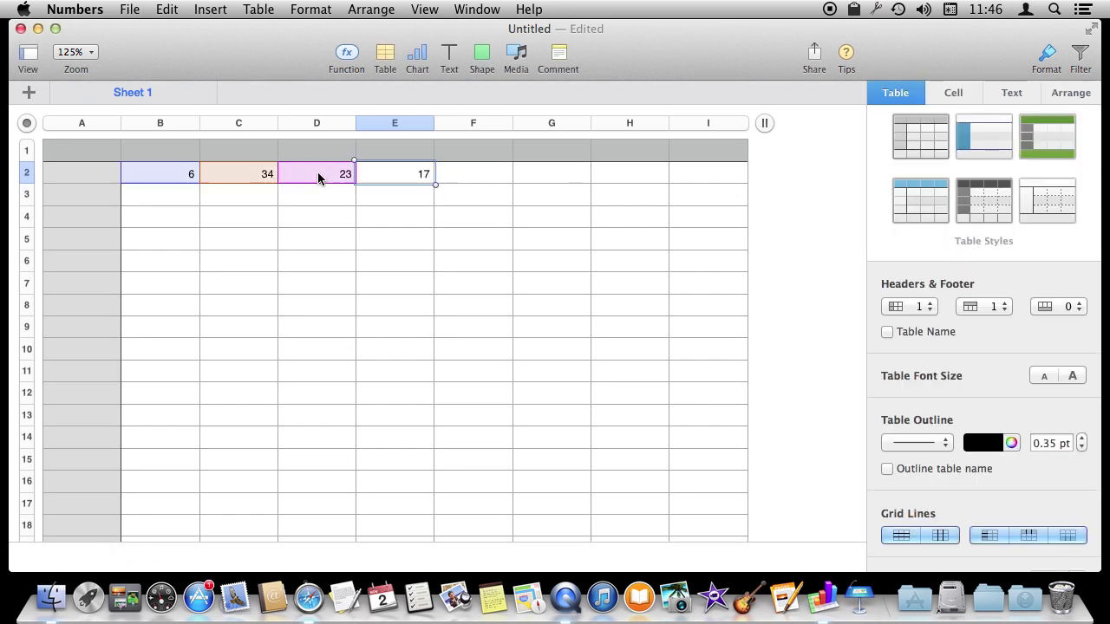
pyautogui.press('Left')
pyautogui.press('Left')
pyautogui.press('Left')
# Enter 7, 2 and 3 into B3, C3 and D3, correcting C3 from 34 to 2
pyautogui.press('Down')
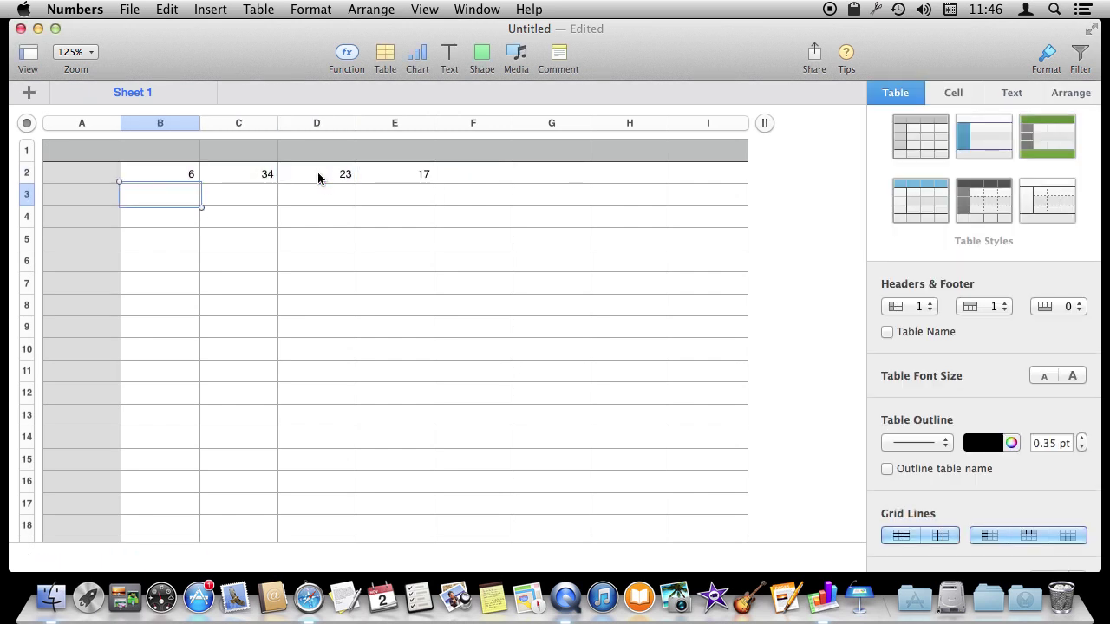
pyautogui.write('7')
pyautogui.press('Return')
pyautogui.press('Right')
pyautogui.press('Up')
pyautogui.write('34')
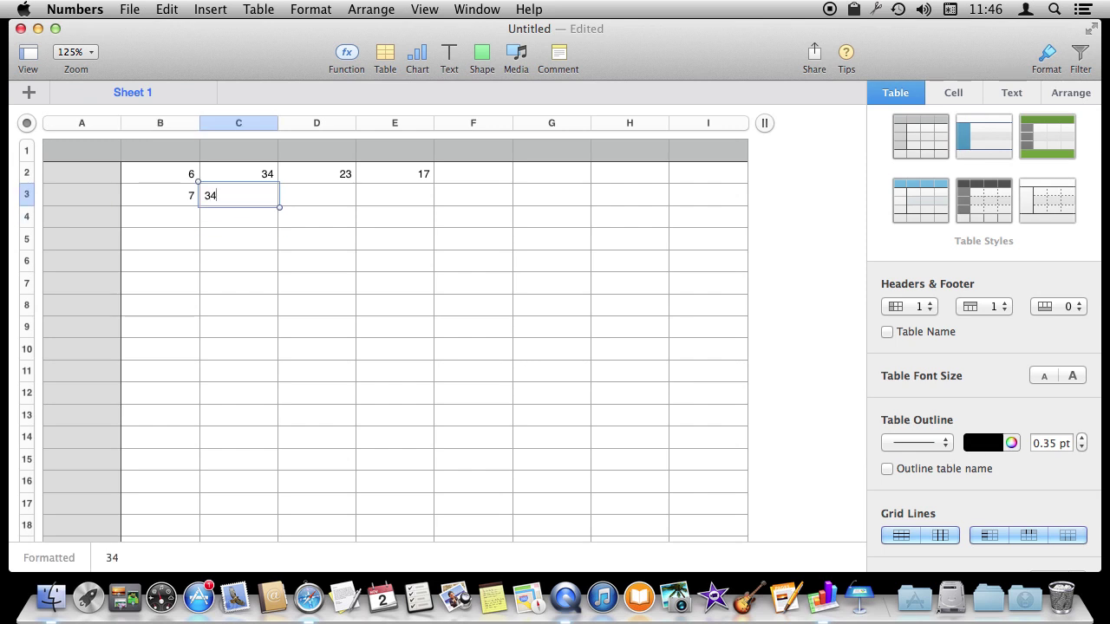
pyautogui.press('Return')
pyautogui.press('Up')
pyautogui.write('2')
pyautogui.press('Return')
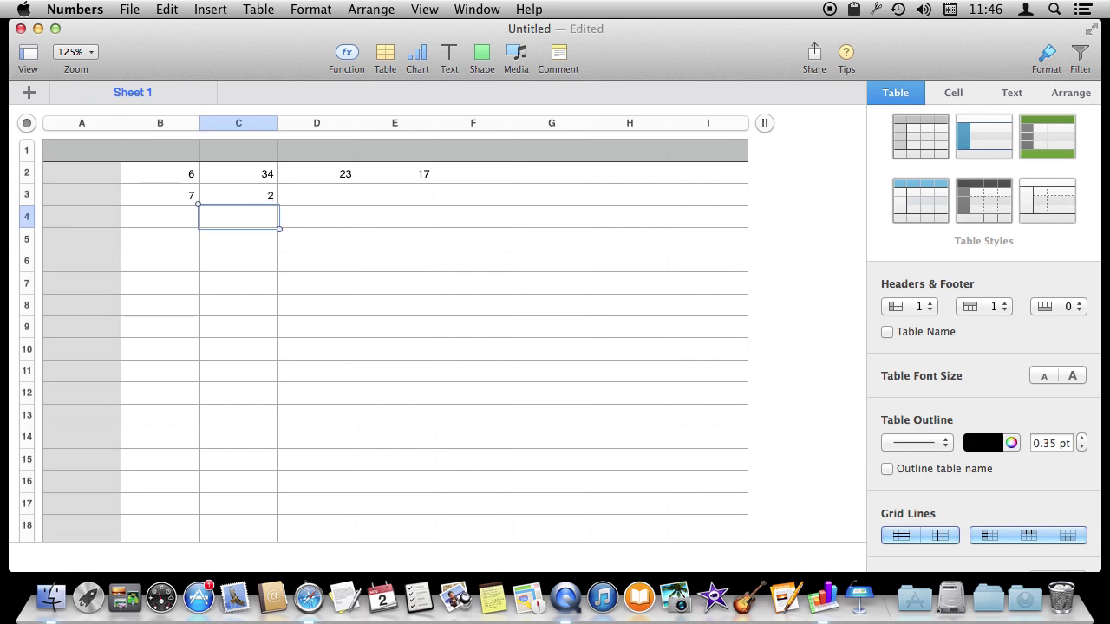
pyautogui.press('Right')
pyautogui.press('Up')
pyautogui.write('3')
pyautogui.press('Return')
# Paste the E2 formula into E3 so it computes B3+C3−D3, giving 6
pyautogui.press('Up')
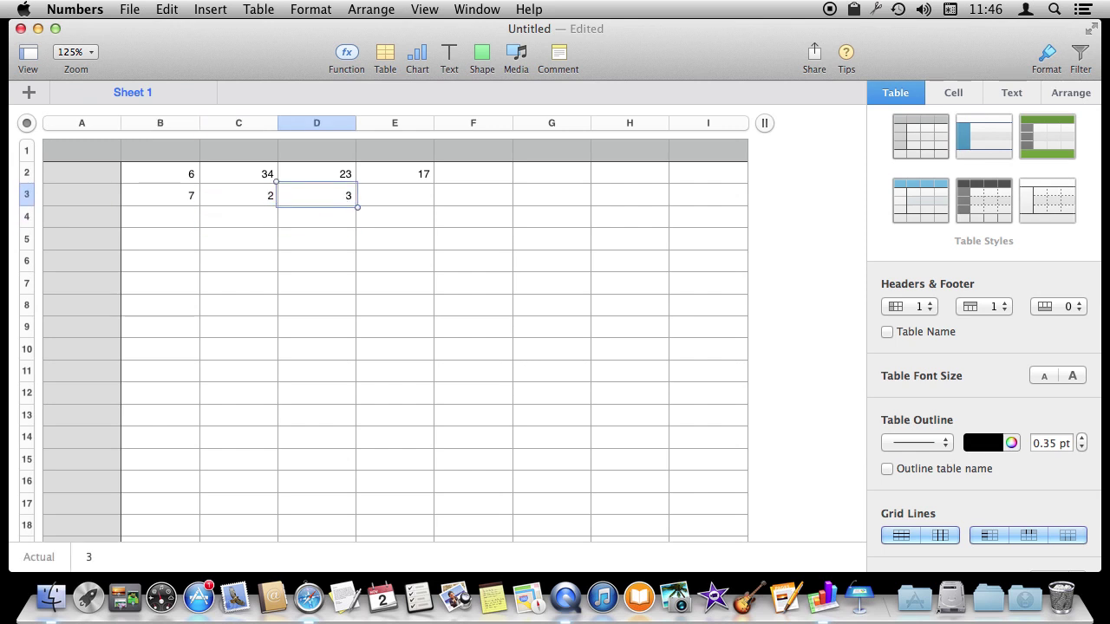
pyautogui.press('Right')
pyautogui.press('Up')
pyautogui.press('Down')
pyautogui.write('6')
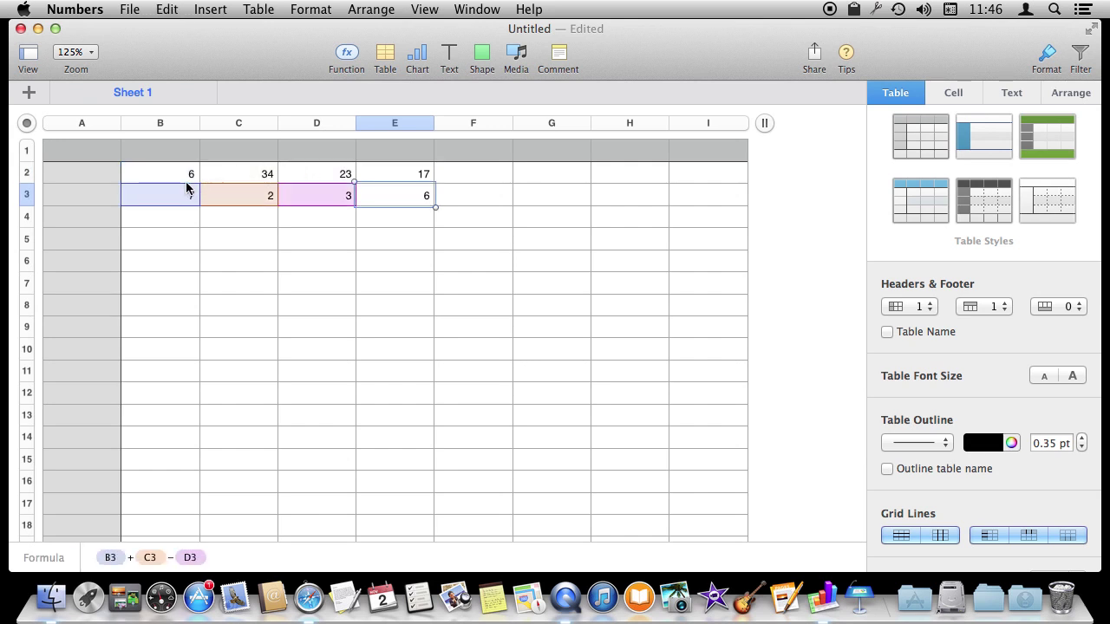
# Inspect the E2 and E3 formulas to compare their relative references
pyautogui.click(394, 173)
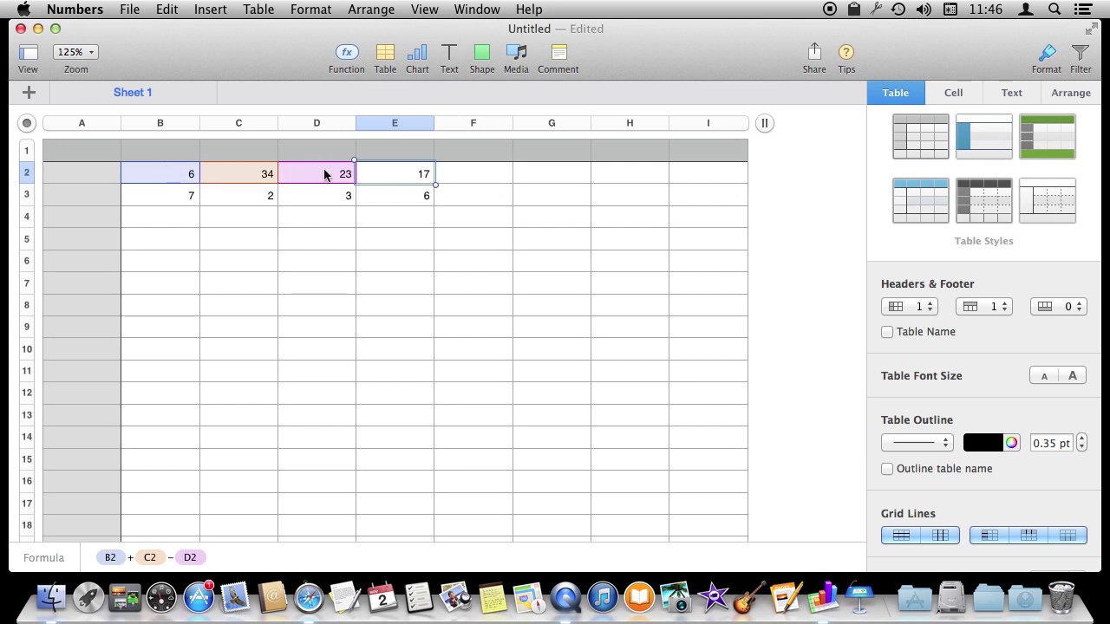
pyautogui.doubleClick(401, 173)
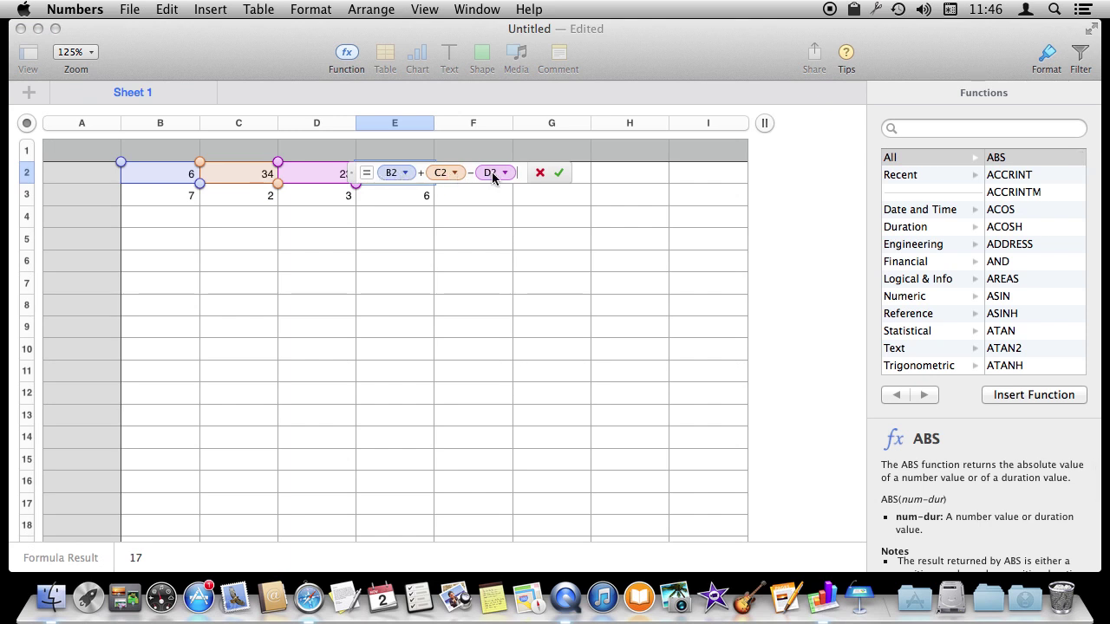
pyautogui.press('Return')
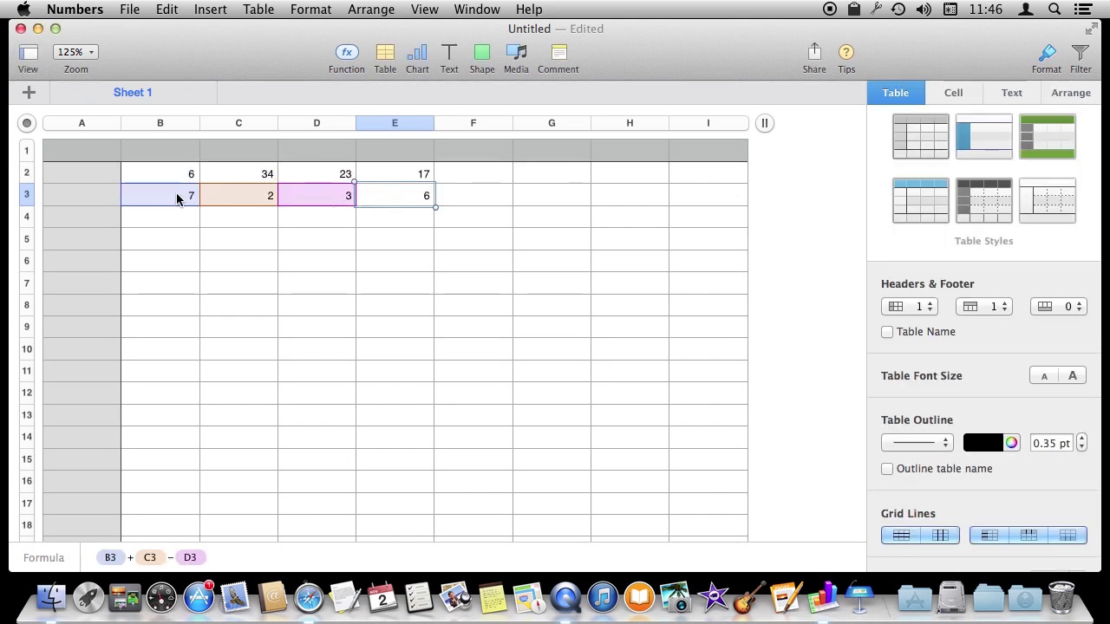
pyautogui.doubleClick(421, 193)
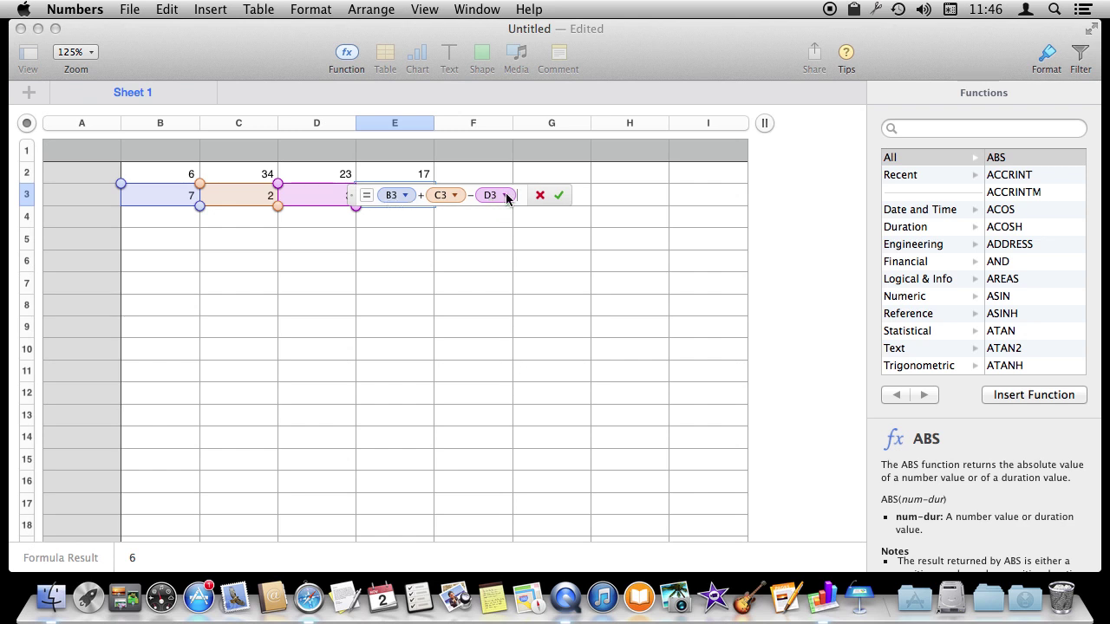
pyautogui.press('Return')
# Enter 3, 5 and 9 into B4, C4 and D4
pyautogui.press('Left')
pyautogui.press('Left')
pyautogui.press('Left')
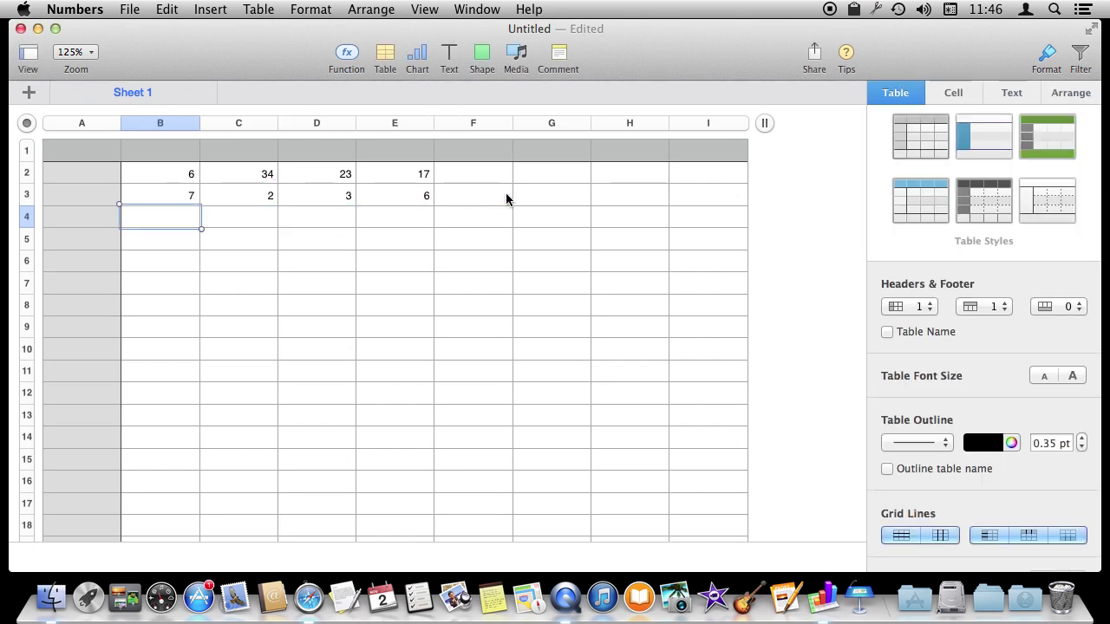
pyautogui.write('3')
pyautogui.press('Return')
pyautogui.press('Up')
pyautogui.press('Right')
pyautogui.write('5')
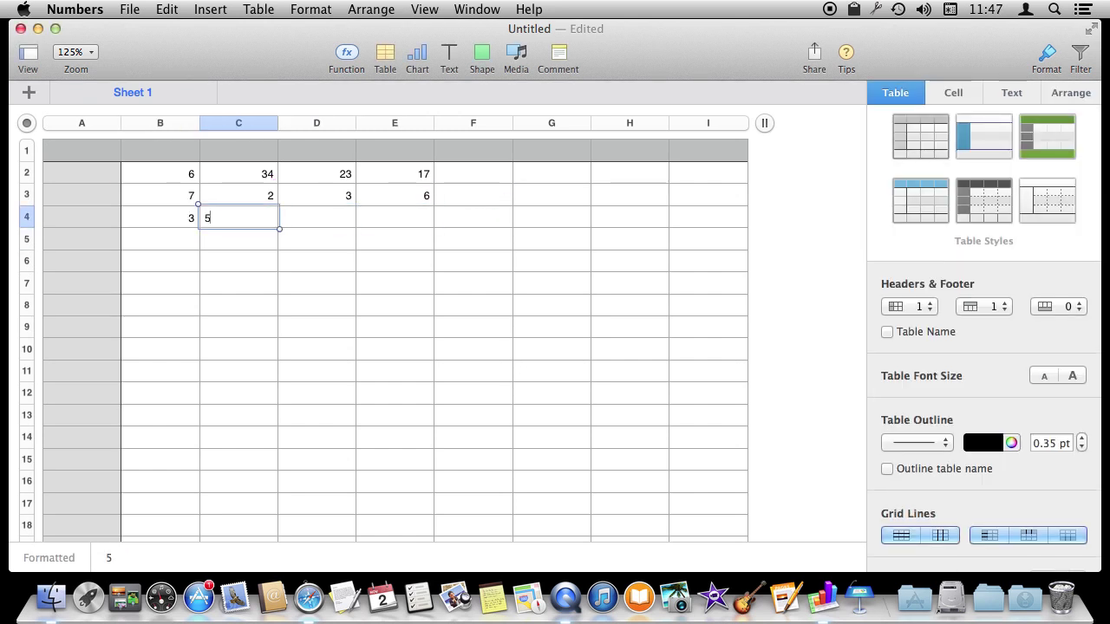
pyautogui.press('Return')
pyautogui.press('Up')
pyautogui.press('Right')
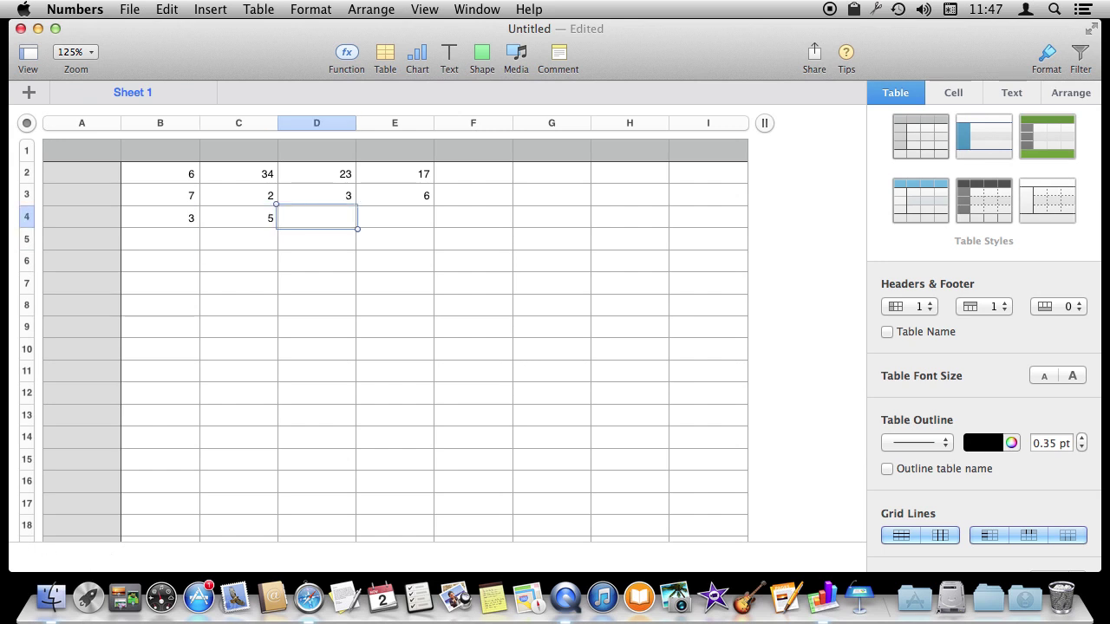
pyautogui.write('9')
pyautogui.press('Return')
pyautogui.press('Up')
pyautogui.press('Right')
# Paste the row formula into E4 and check its B4+C4−D4 references, giving −1
pyautogui.press('Up')
pyautogui.press('Down')
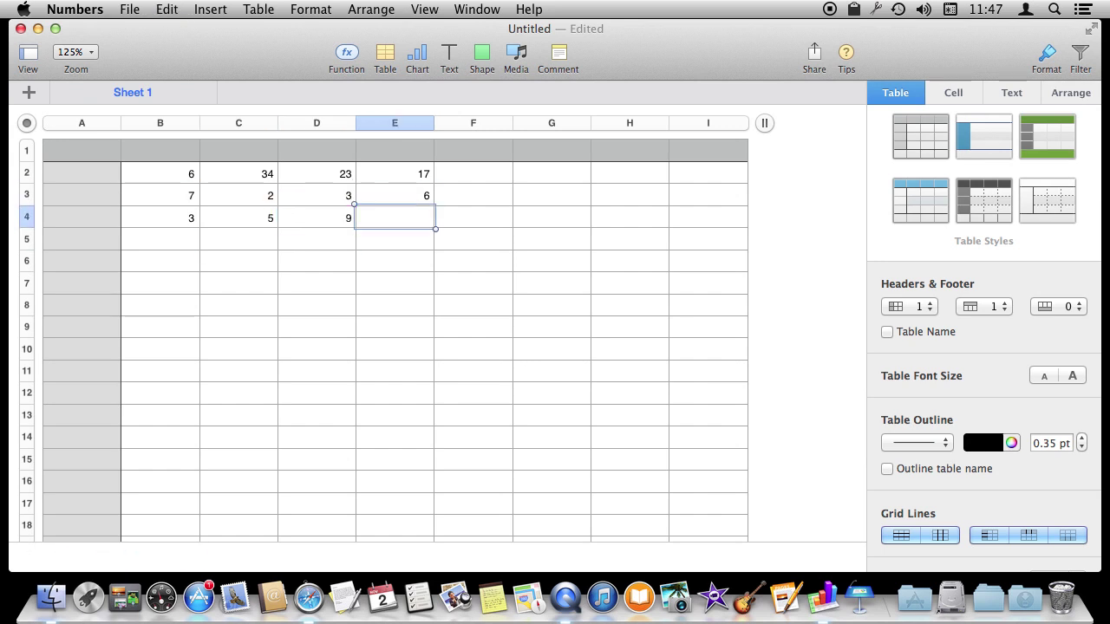
pyautogui.press('super+v')
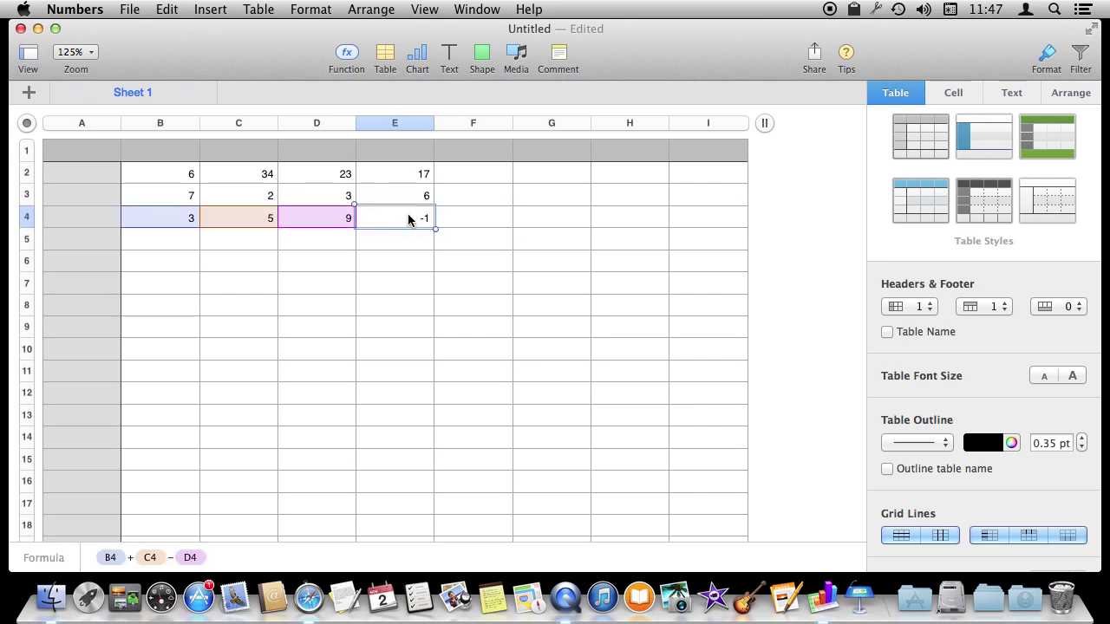
pyautogui.doubleClick(409, 217)
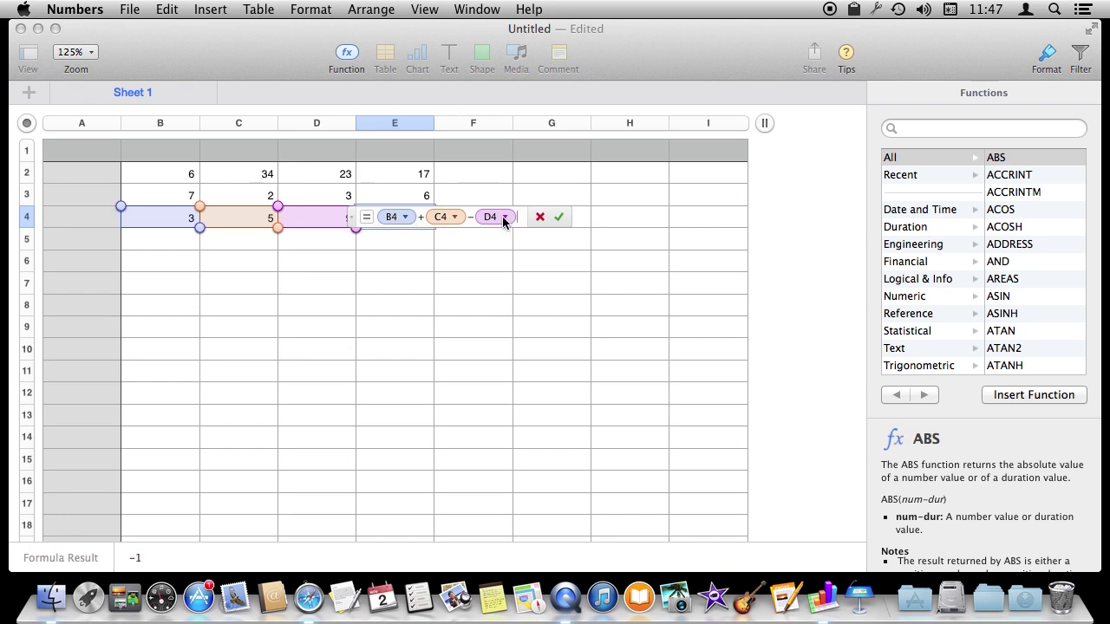
pyautogui.press('Return')
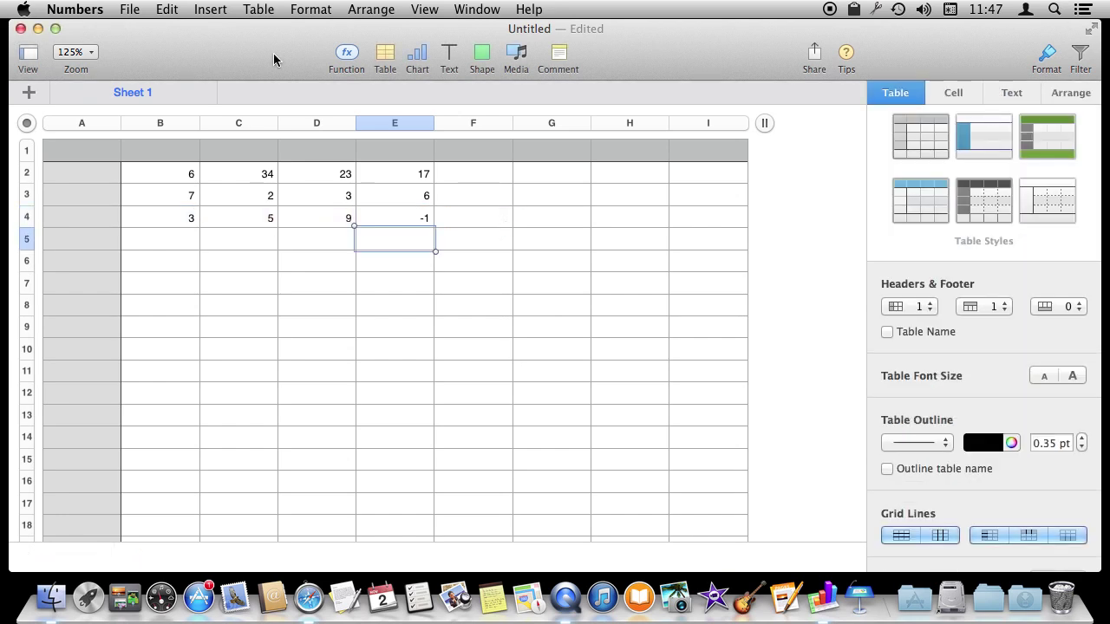
# Insert a blank row above row 2 and clear column E's values (0, 17, 6, −1)
pyautogui.click(36, 173)
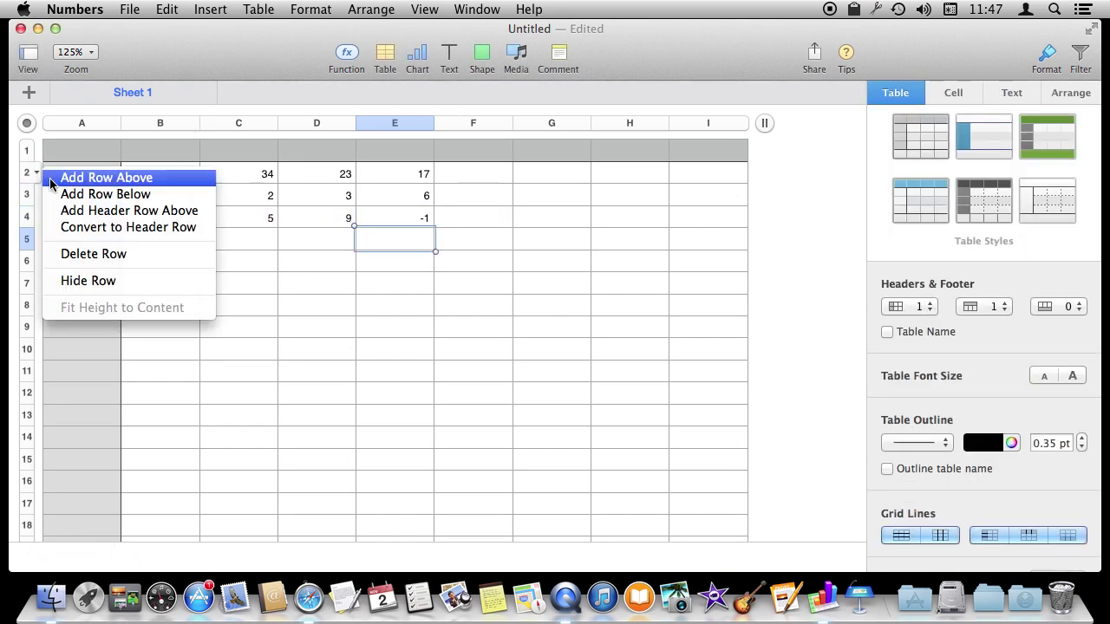
pyautogui.click(60, 179)
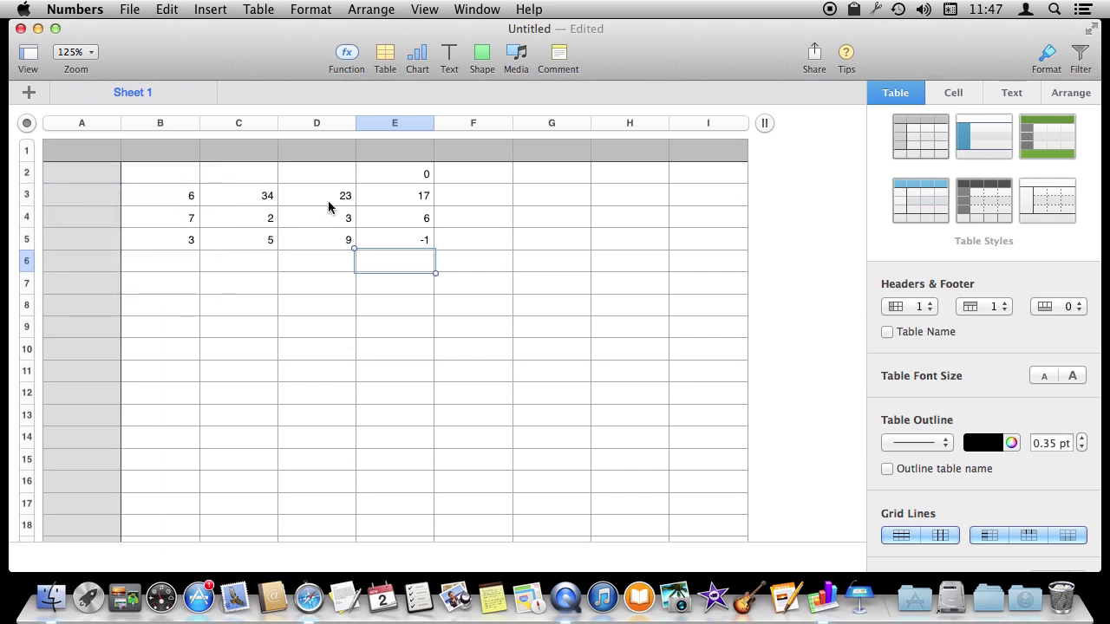
pyautogui.click(421, 174)
pyautogui.press('Delete')
pyautogui.press('Down')
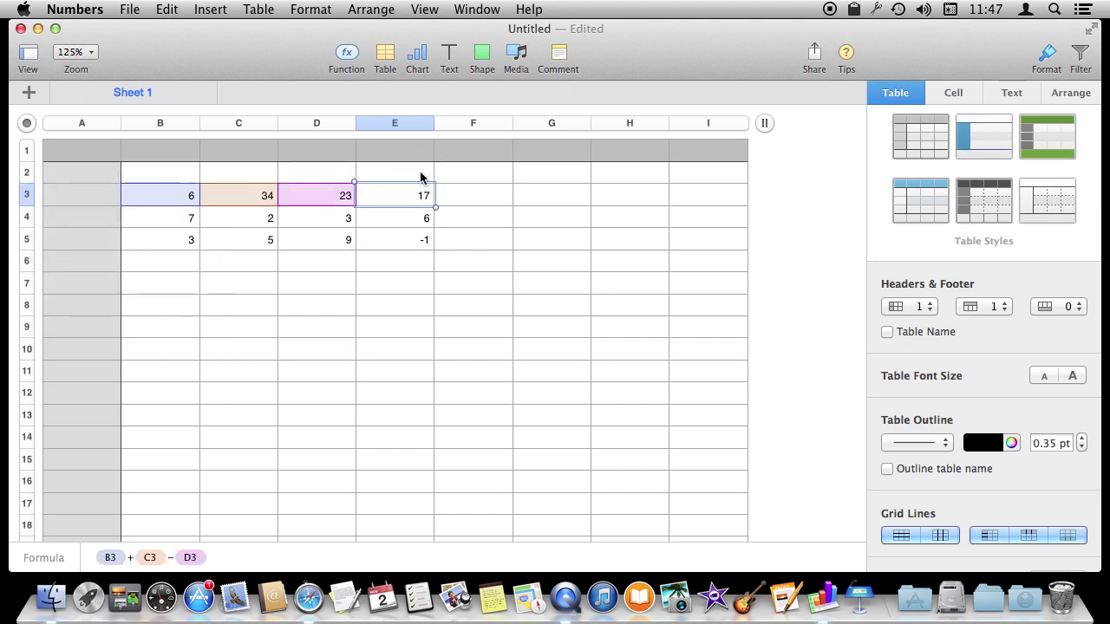
pyautogui.press('Delete')
pyautogui.press('Down')
pyautogui.press('Delete')
pyautogui.press('Down')
pyautogui.press('Delete')
pyautogui.press('Up')
pyautogui.press('Up')
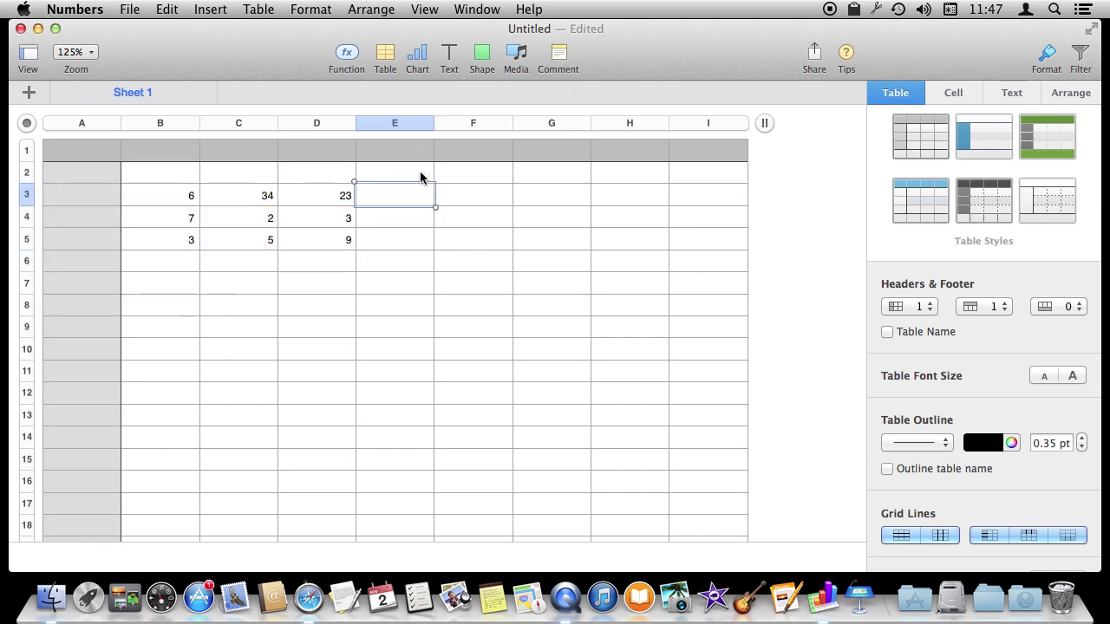
pyautogui.press('Up')
# Enter the multiplier 2 in cell G2
pyautogui.press('Left')
pyautogui.press('Left')
pyautogui.press('Right')
pyautogui.press('Right')
pyautogui.press('Right')
pyautogui.press('Right')
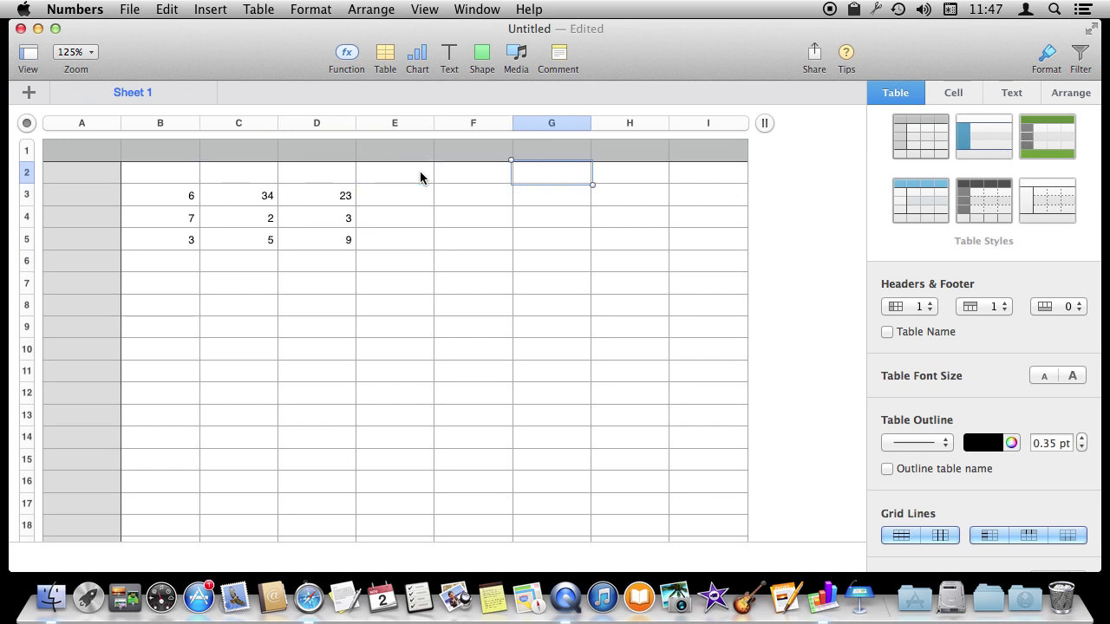
pyautogui.write('2')
pyautogui.press('Return')
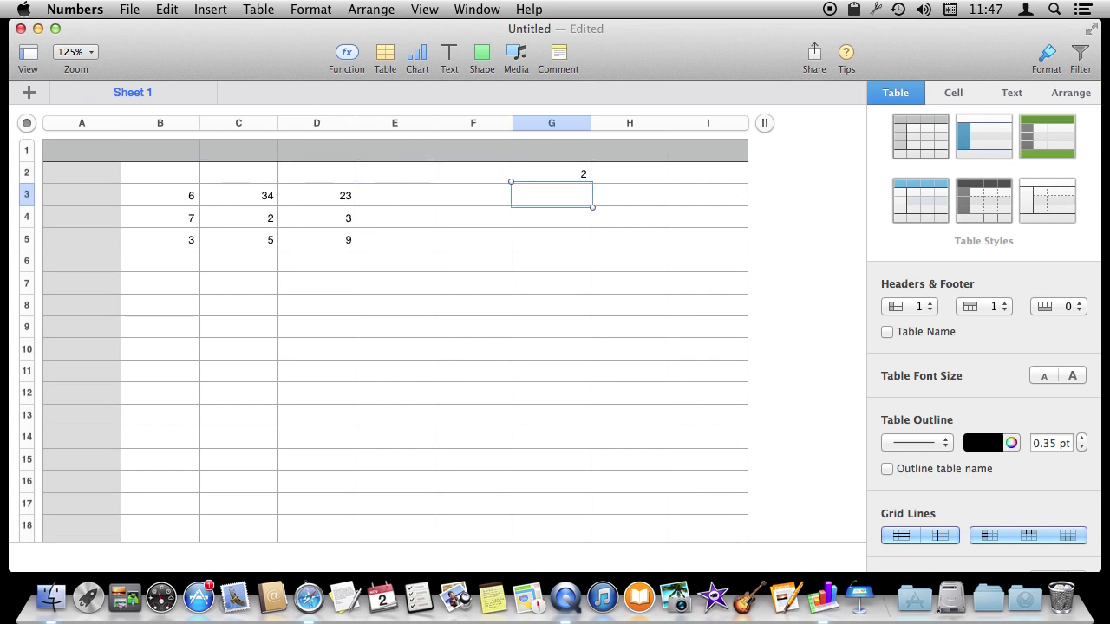
# Build the E3 formula =B3+C3+D3*G2, previewing 86
pyautogui.press('Left')
pyautogui.press('Left')
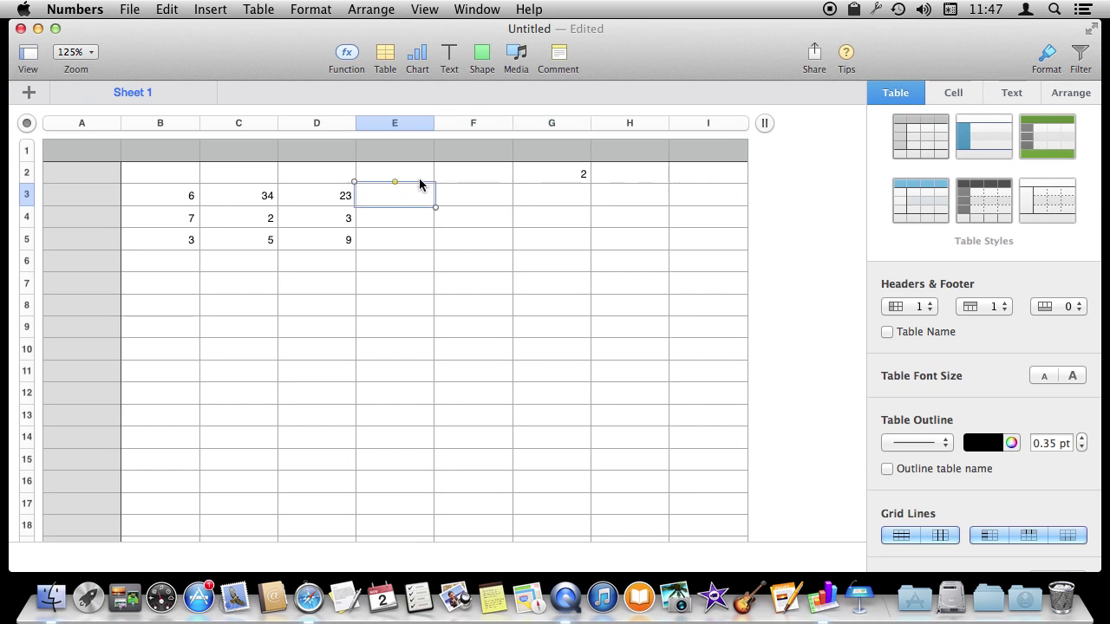
pyautogui.write('=')
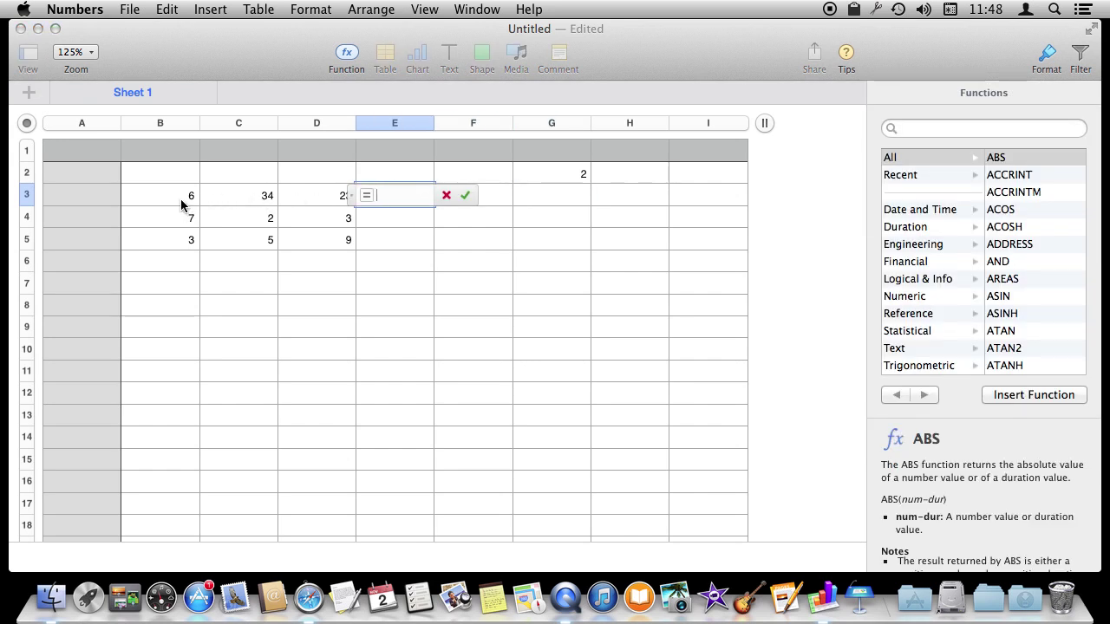
pyautogui.click(181, 198)
pyautogui.write('+')
pyautogui.click(235, 197)
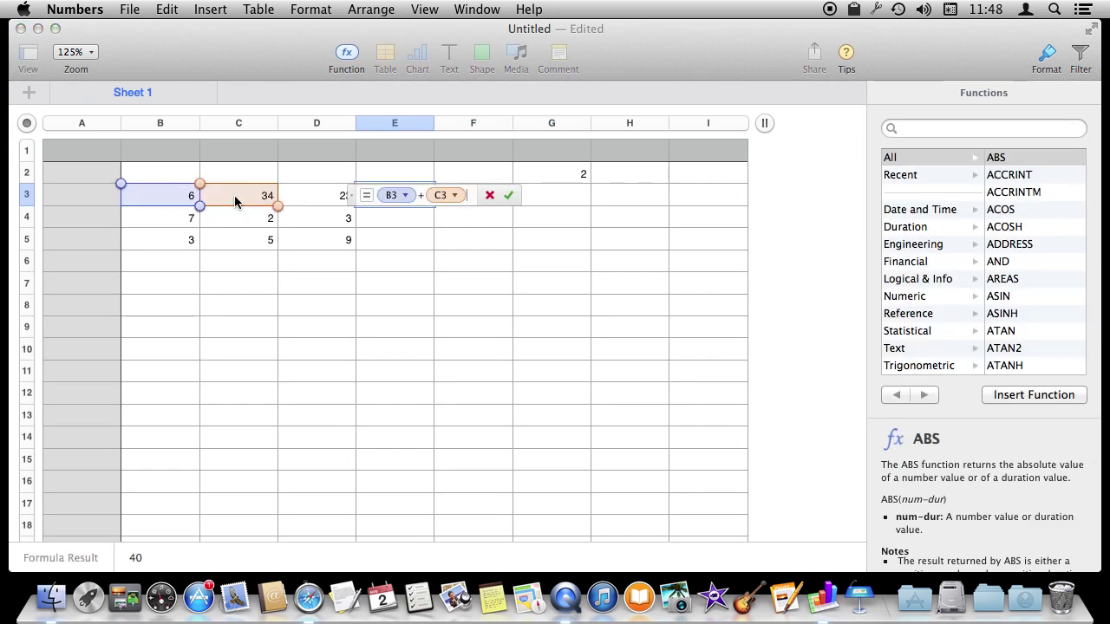
pyautogui.write('+')
pyautogui.click(302, 194)
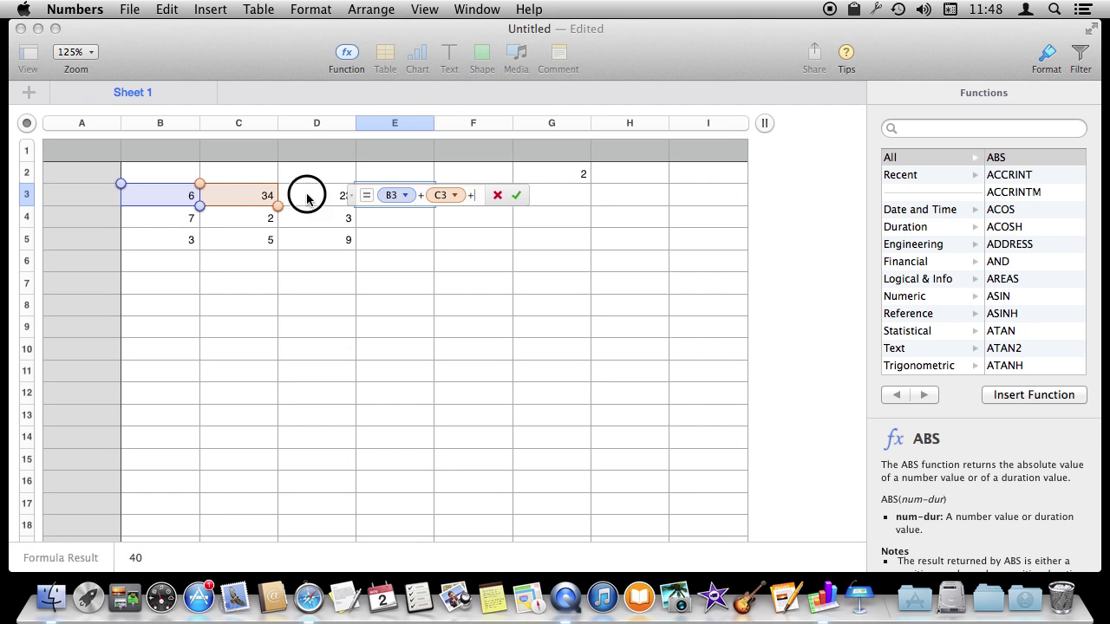
pyautogui.write('*')
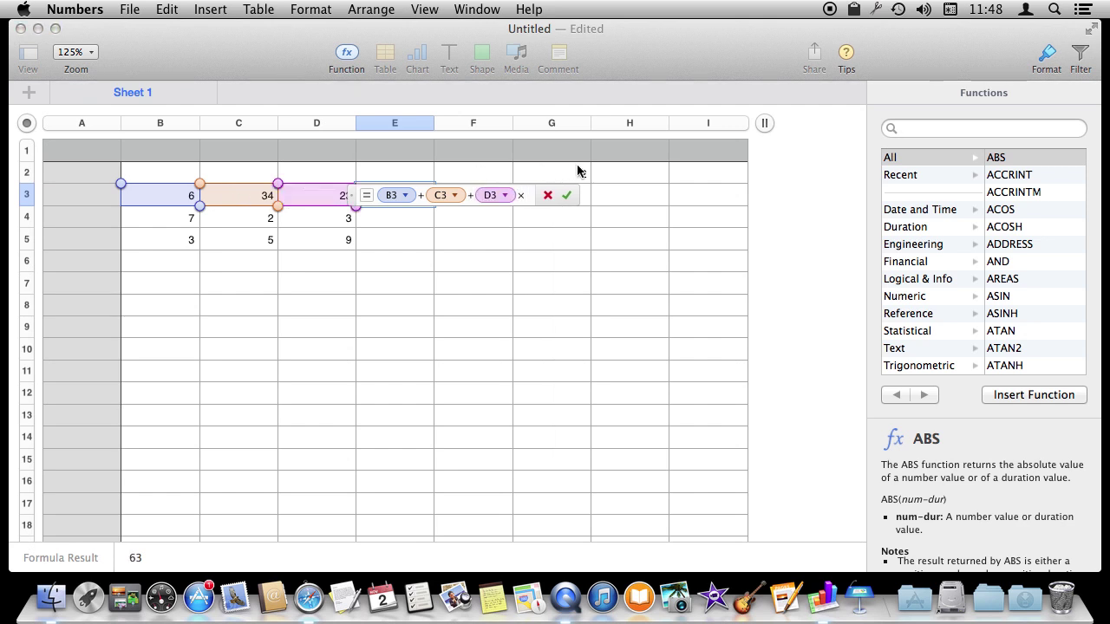
pyautogui.click(578, 172)
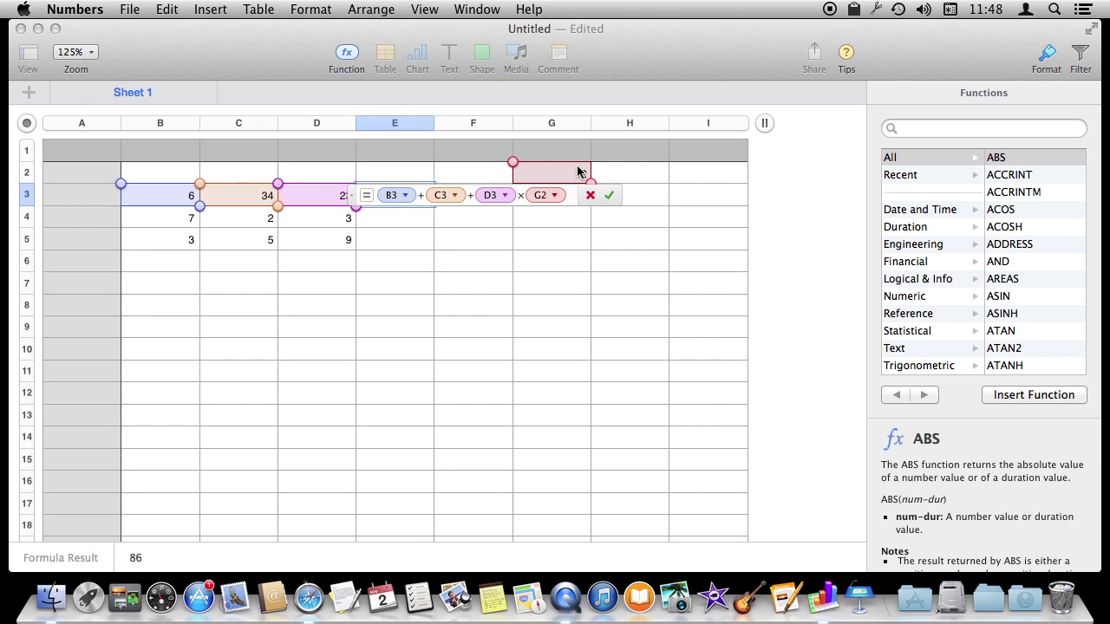
# Commit E3 (86), paste it into E4, and see E4 shift to G3, giving 9
pyautogui.press('Return')
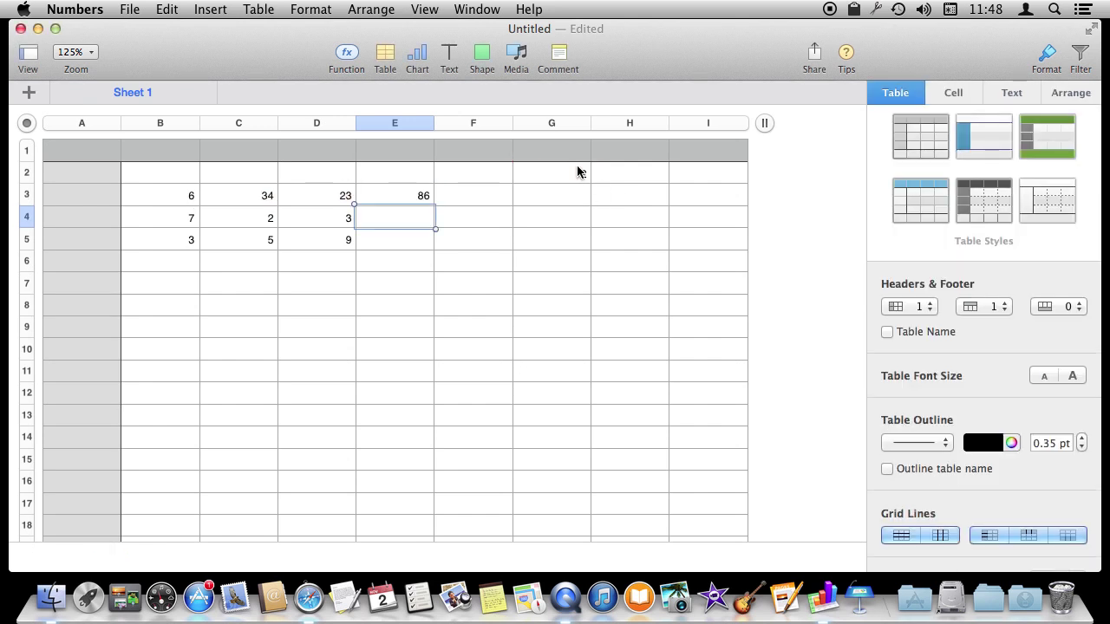
pyautogui.press('Up')
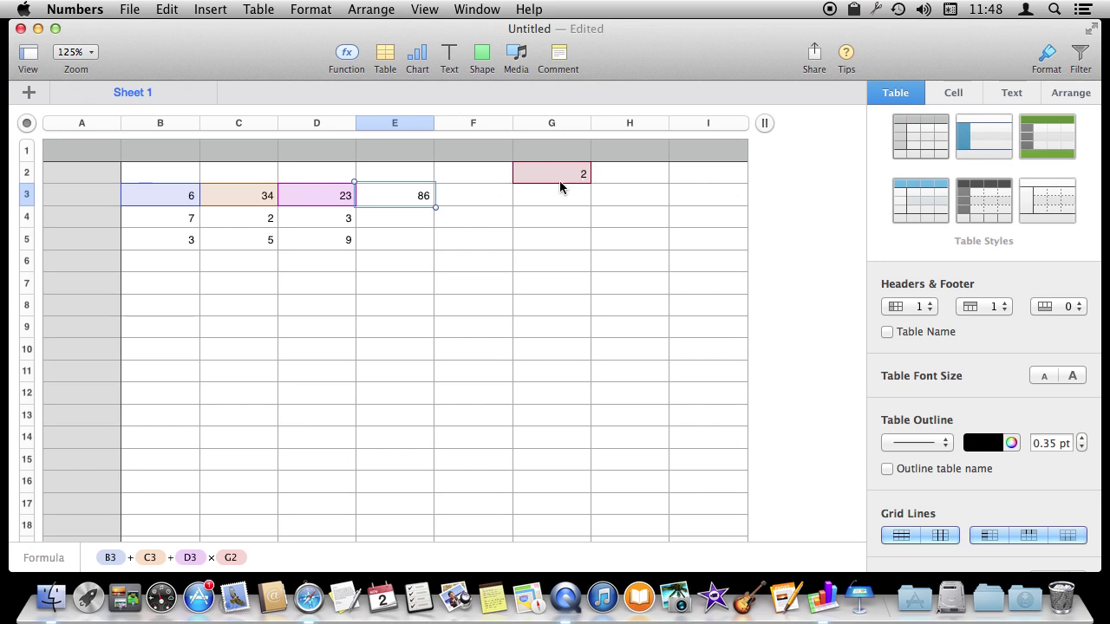
pyautogui.press('Down')
pyautogui.write('9')
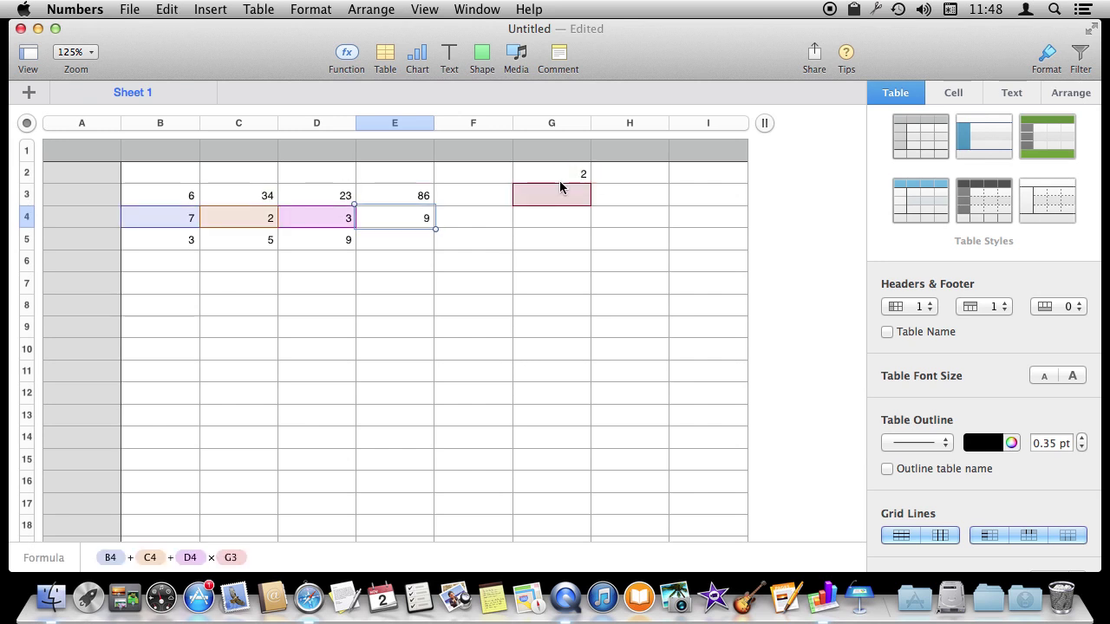
pyautogui.click(401, 200)
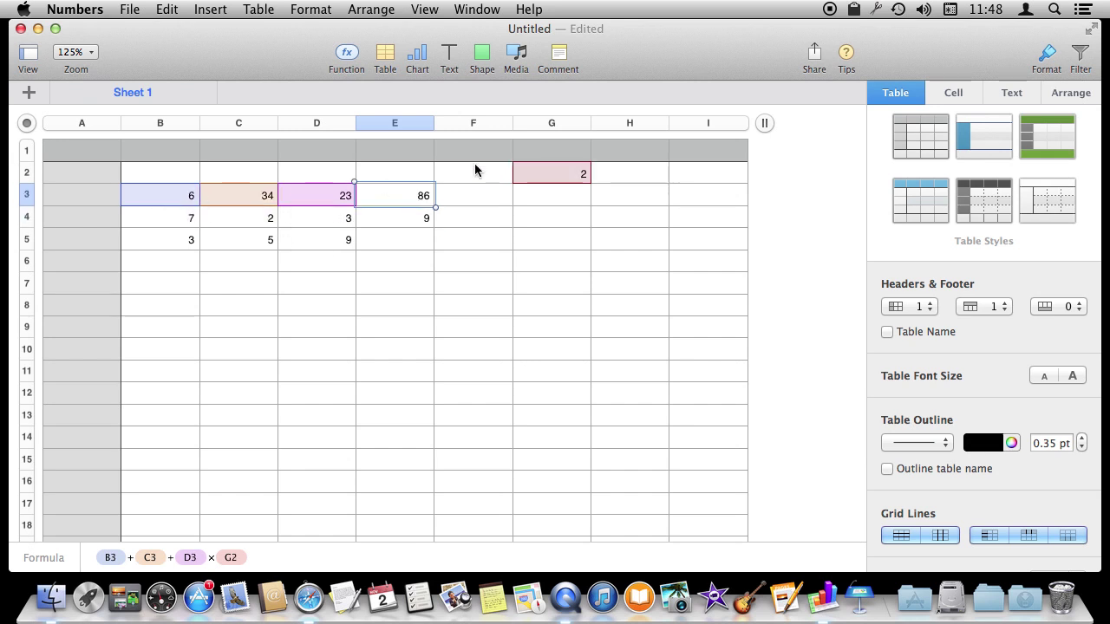
pyautogui.click(396, 218)
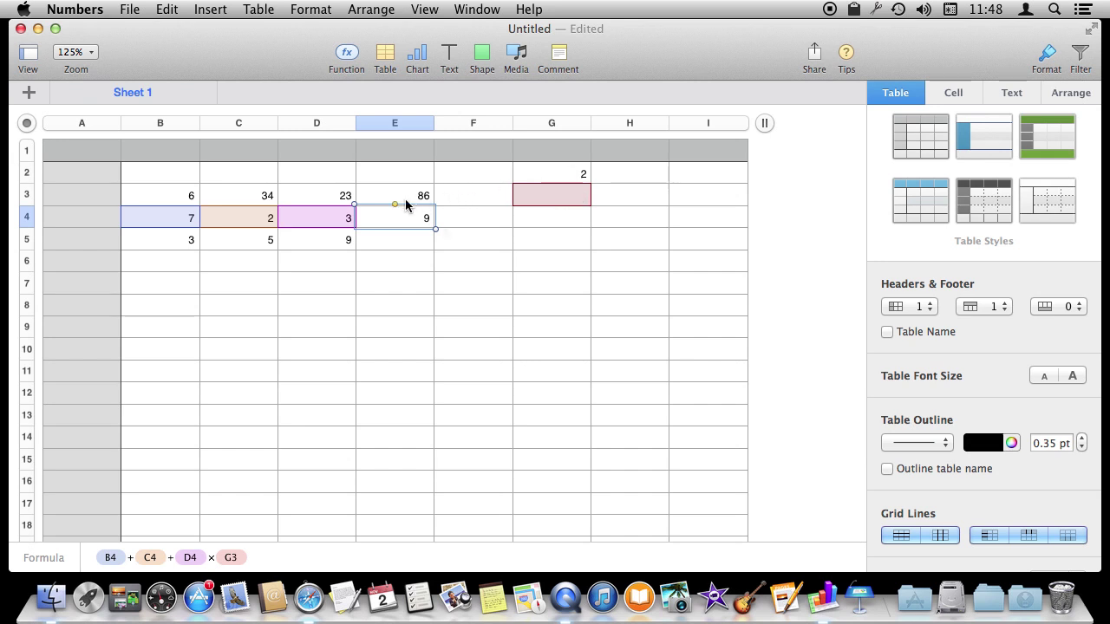
# Delete E4's wrongly shifted formula, discarding an accidental edit first
pyautogui.doubleClick(414, 218)
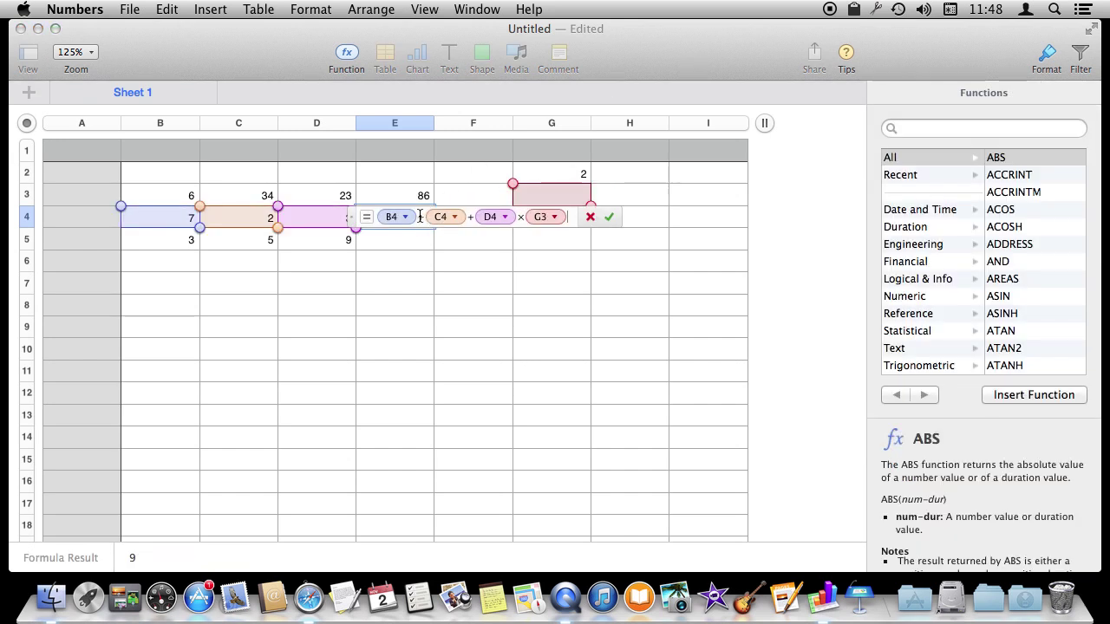
pyautogui.write('+')
pyautogui.click(416, 259)
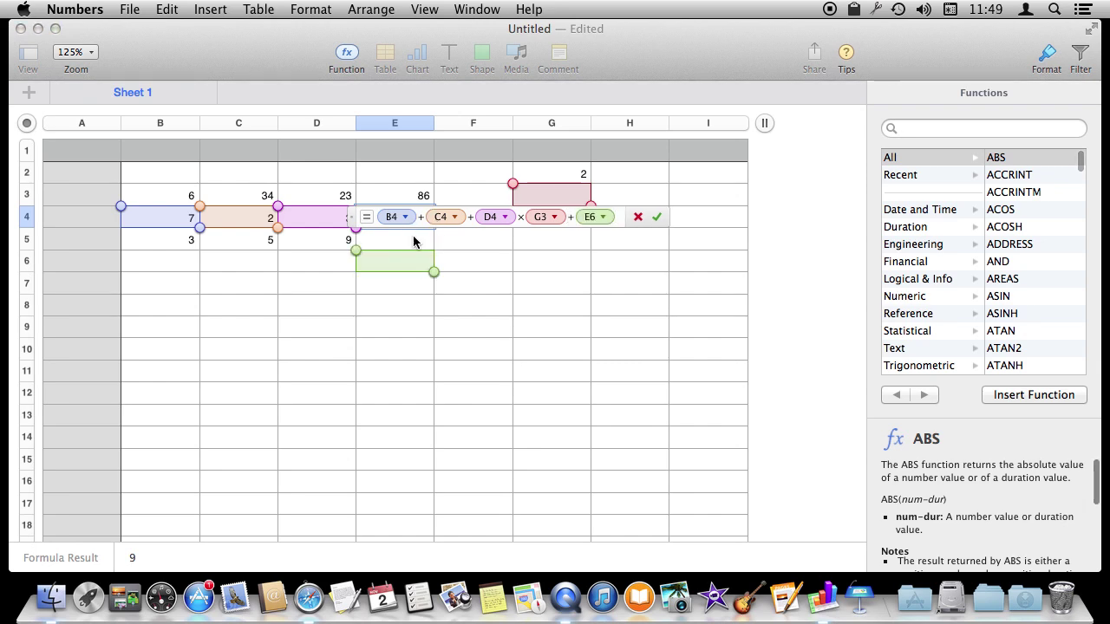
pyautogui.press('Escape')
pyautogui.doubleClick(410, 220)
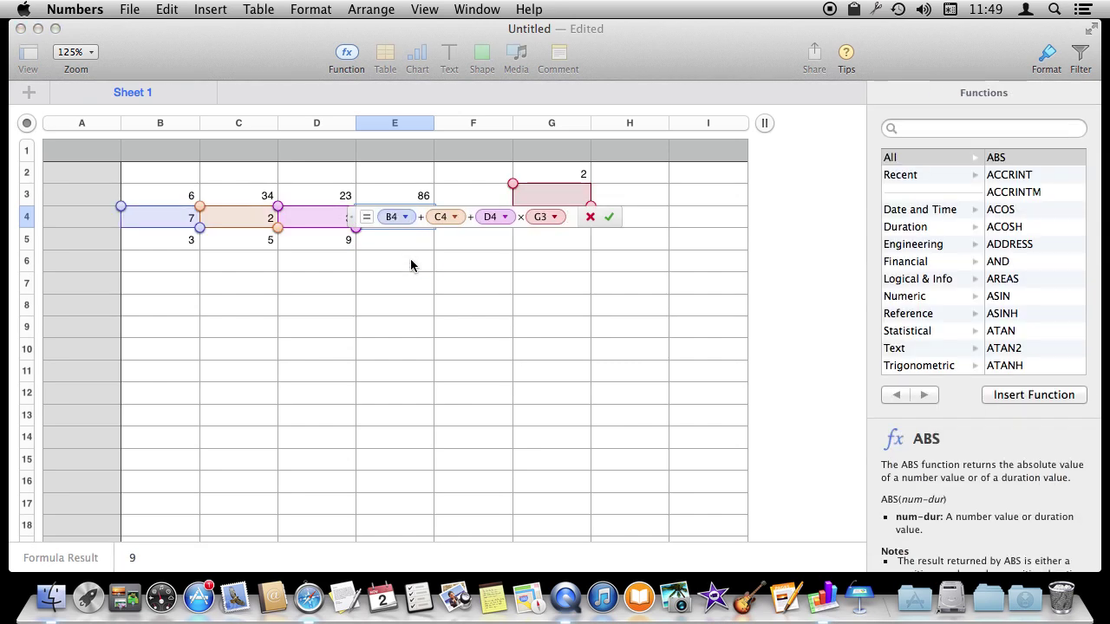
pyautogui.press('Return')
pyautogui.press('Delete')
# Reopen E3's formula and show the reference options for G2
pyautogui.click(414, 192)
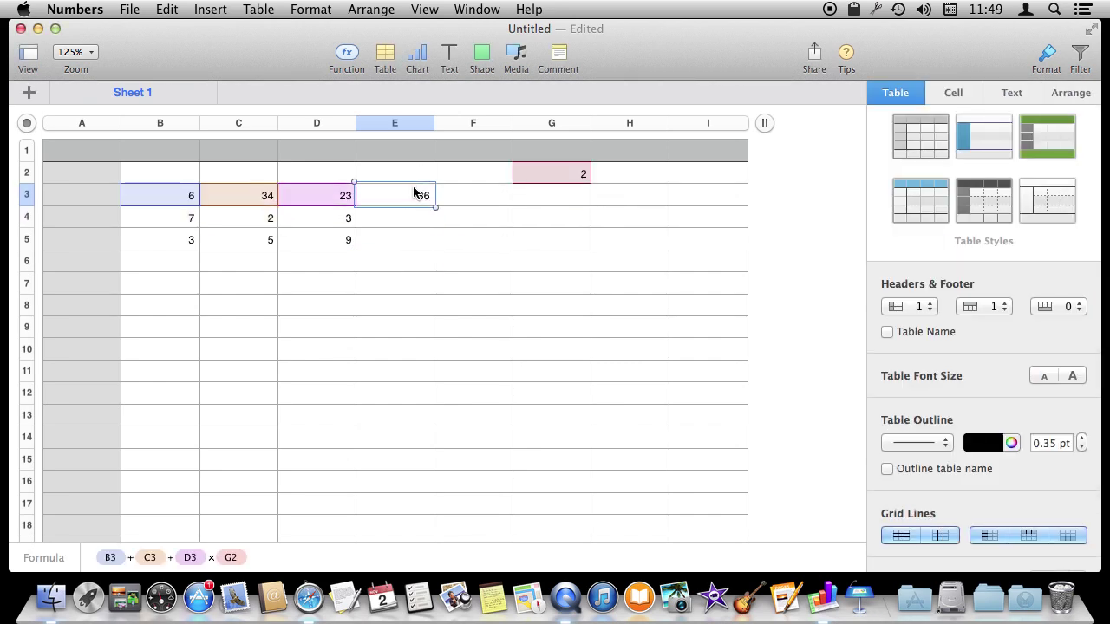
pyautogui.doubleClick(409, 194)
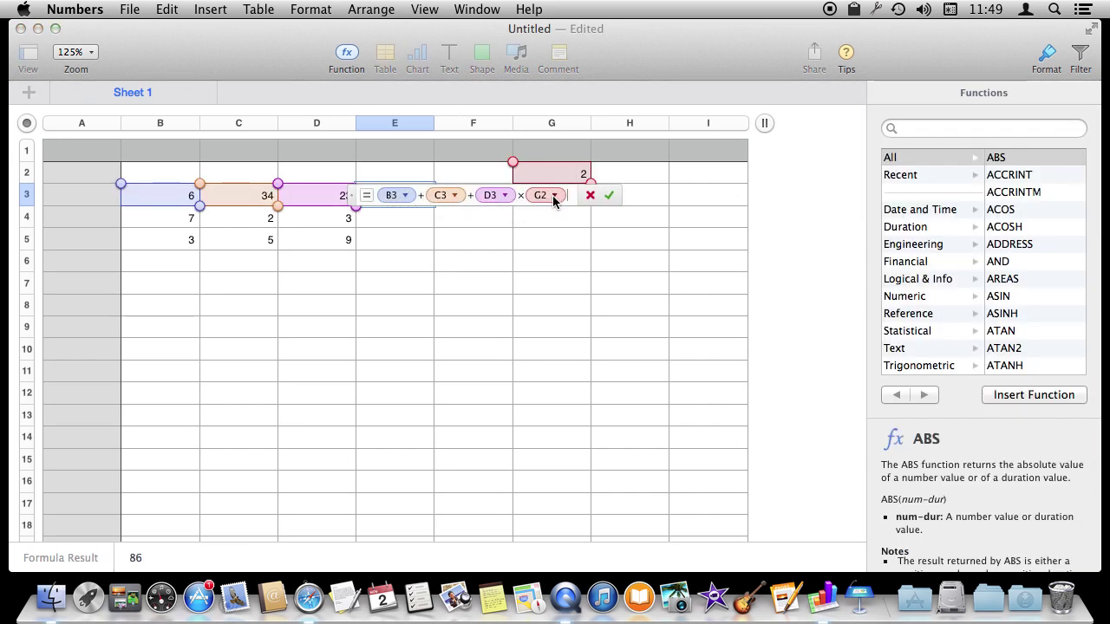
pyautogui.click(555, 195)
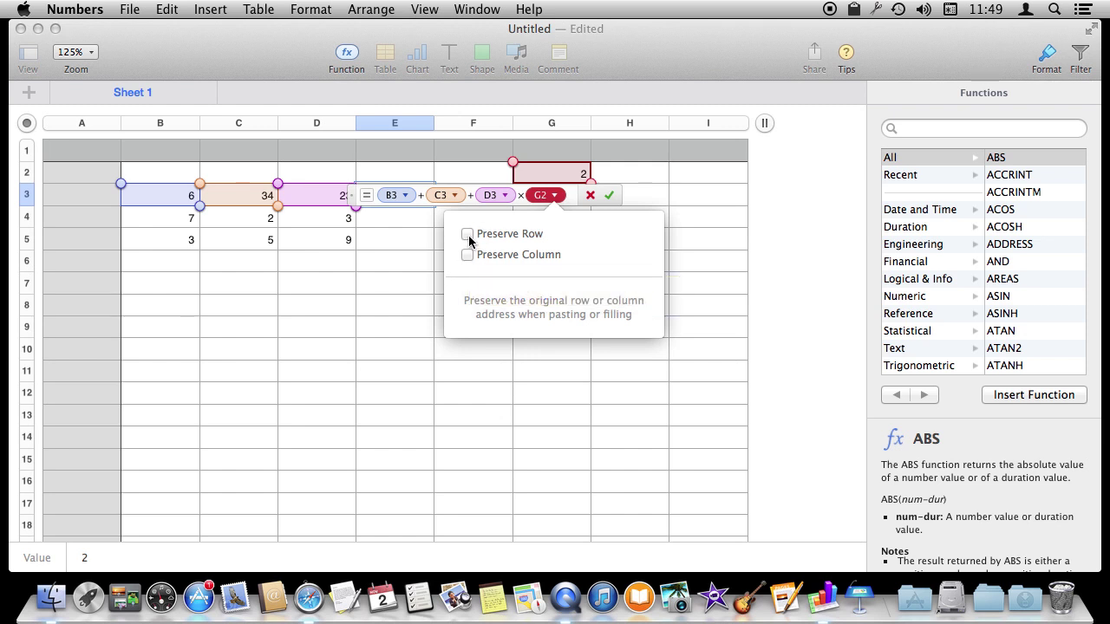
# Enable Preserve Row and Preserve Column on G2 so E3 uses $G$2, still 86
pyautogui.click(469, 235)
pyautogui.click(469, 255)
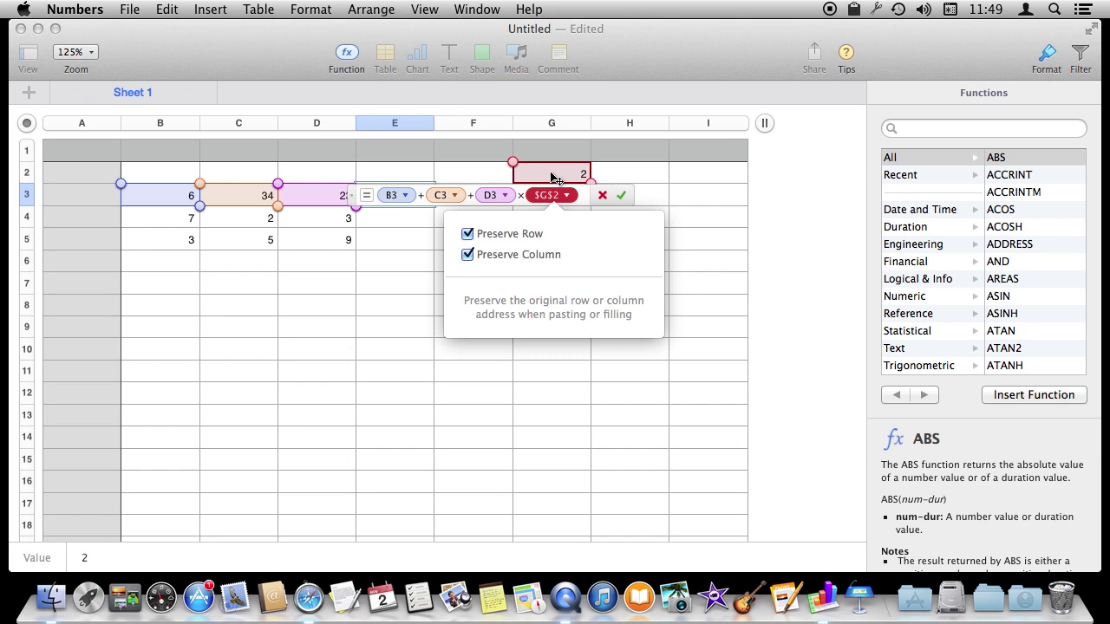
pyautogui.click(551, 174)
pyautogui.press('Return')
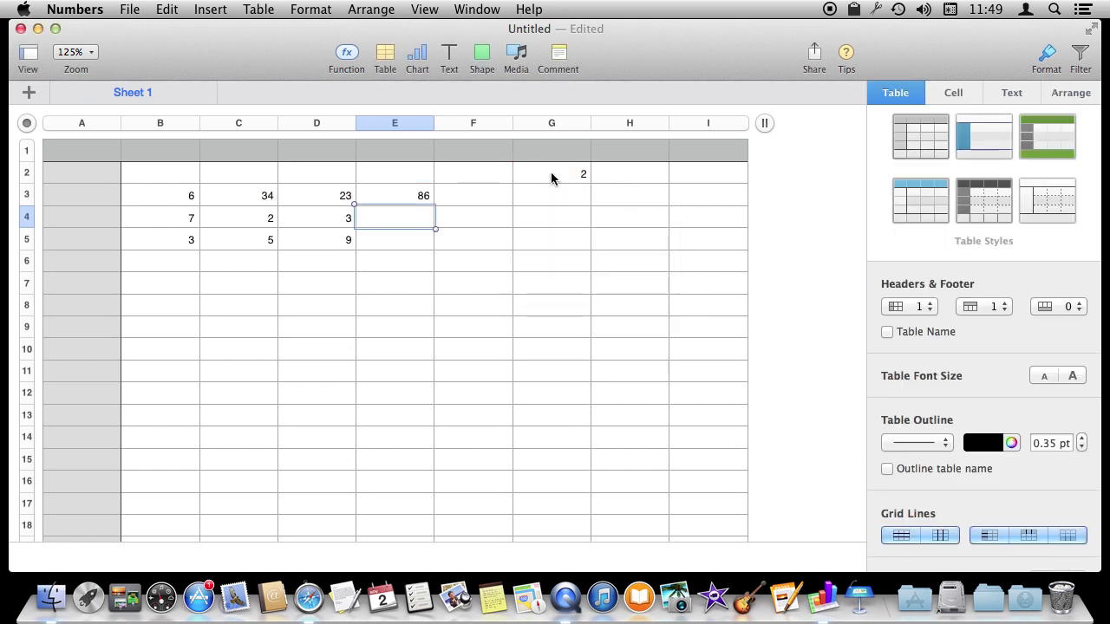
# Paste E3's locked formula into E4 and confirm it still uses $G$2, giving 15
pyautogui.click(422, 196)
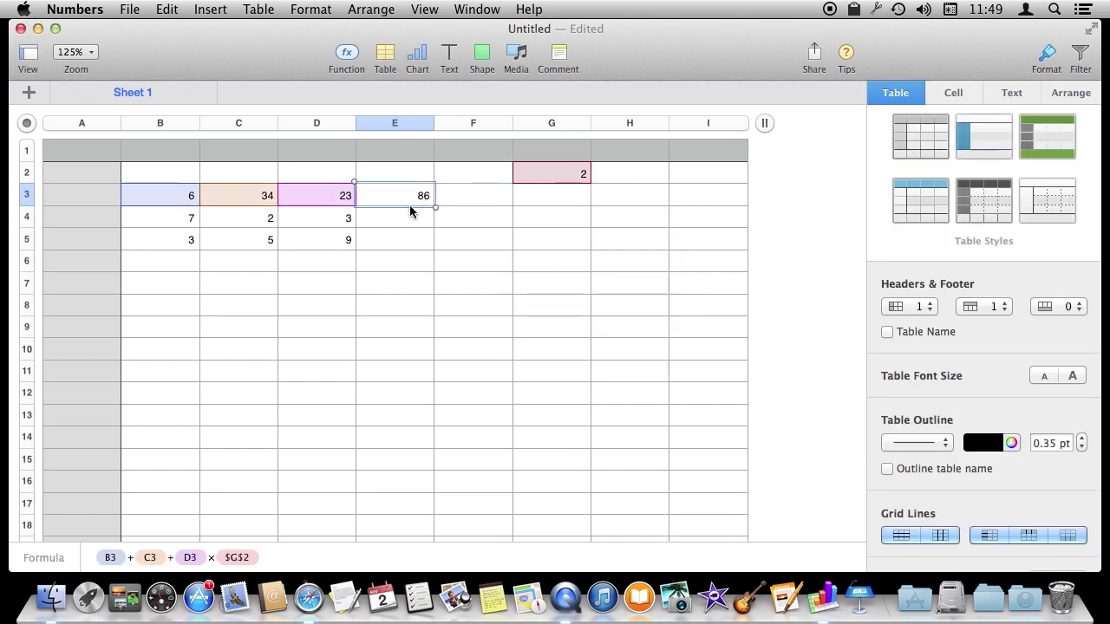
pyautogui.click(395, 218)
pyautogui.press('super+v')
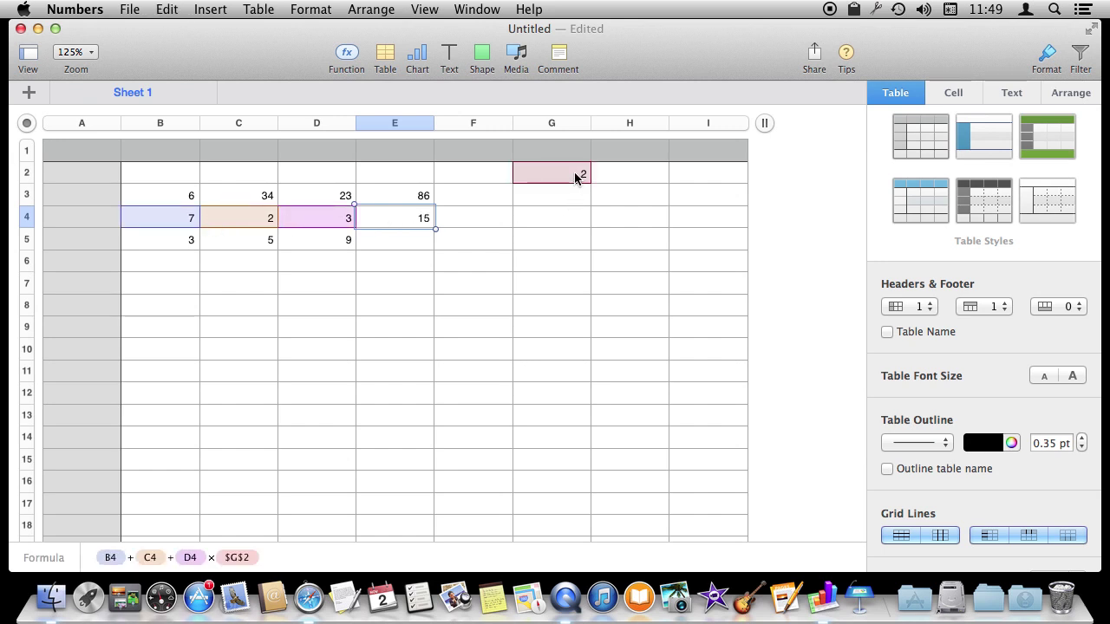
pyautogui.doubleClick(409, 214)
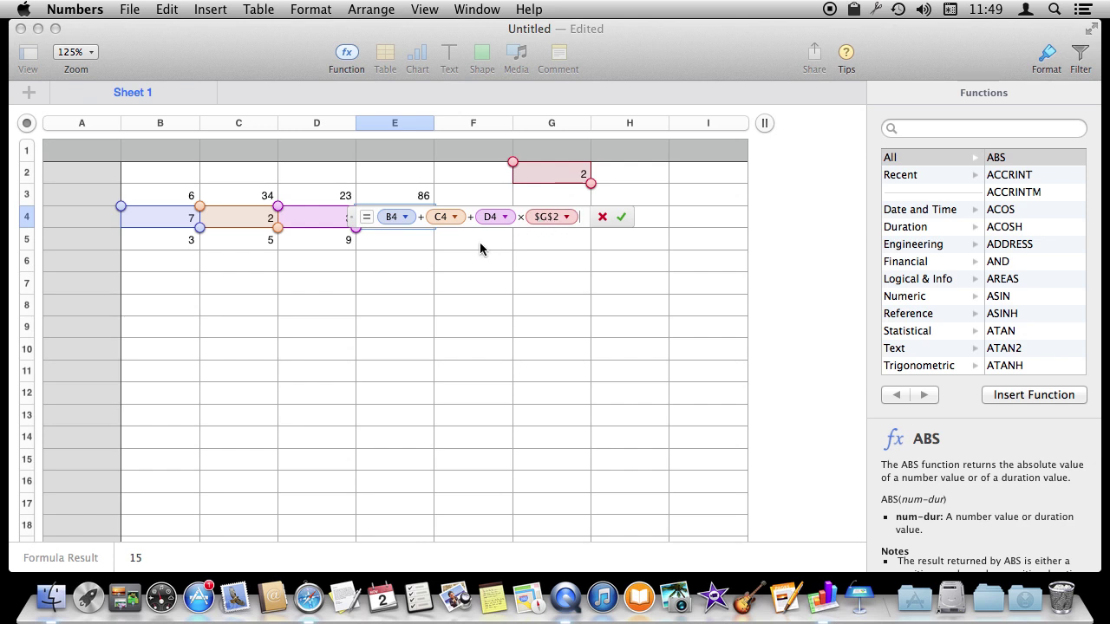
pyautogui.press('Return')
# Copy E4's formula into E5, giving 26, then select the G2 multiplier
pyautogui.press('Up')
pyautogui.press('super+c')
pyautogui.press('Down')
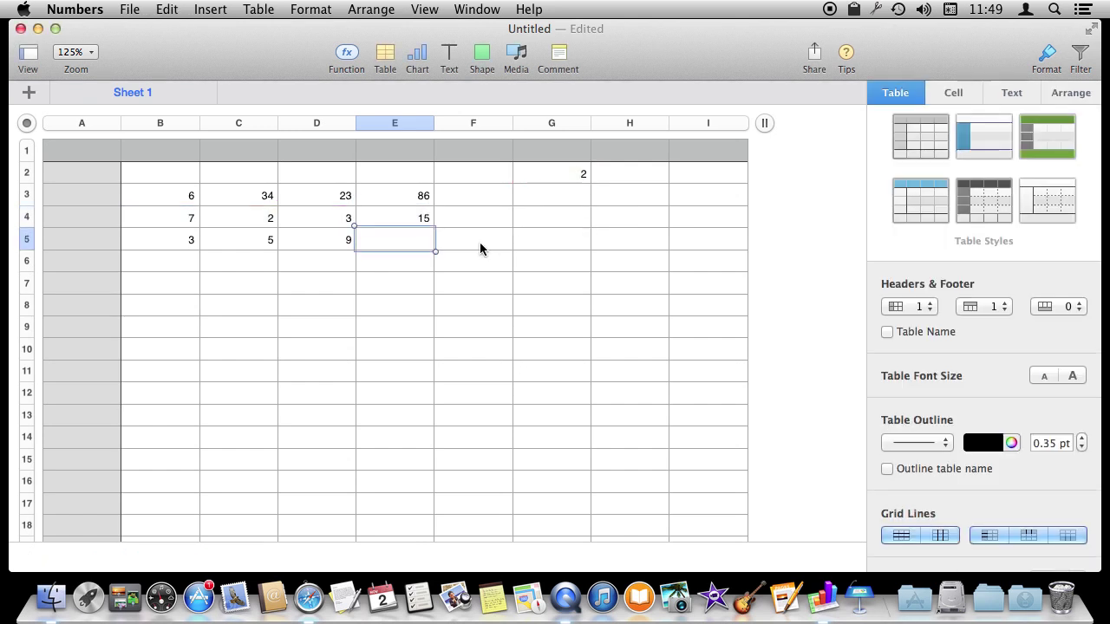
pyautogui.press('super+v')
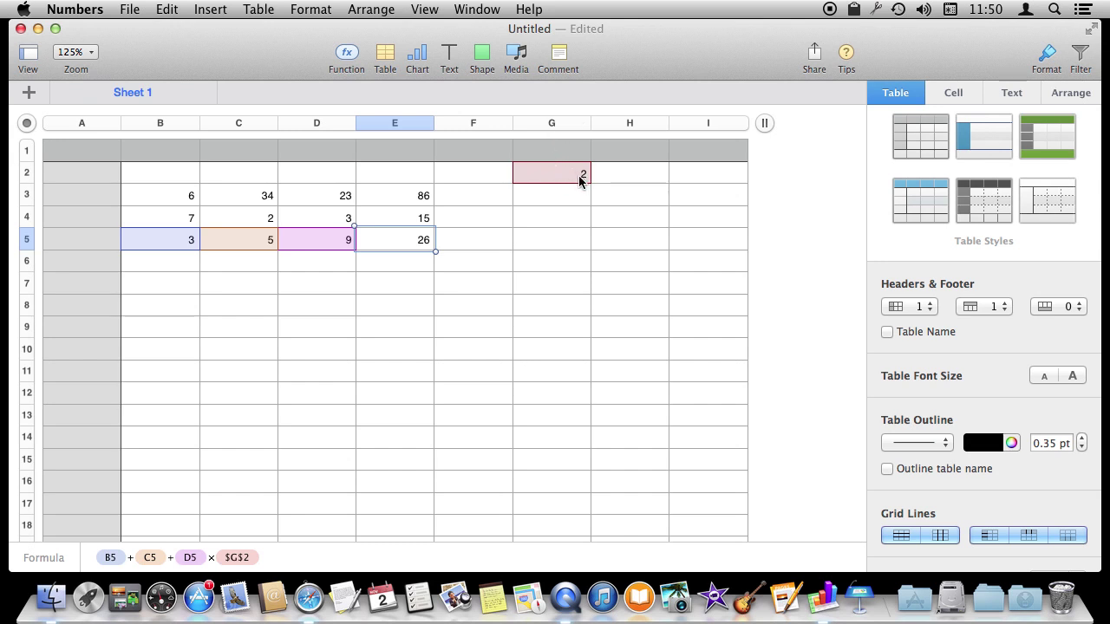
pyautogui.click(583, 178)
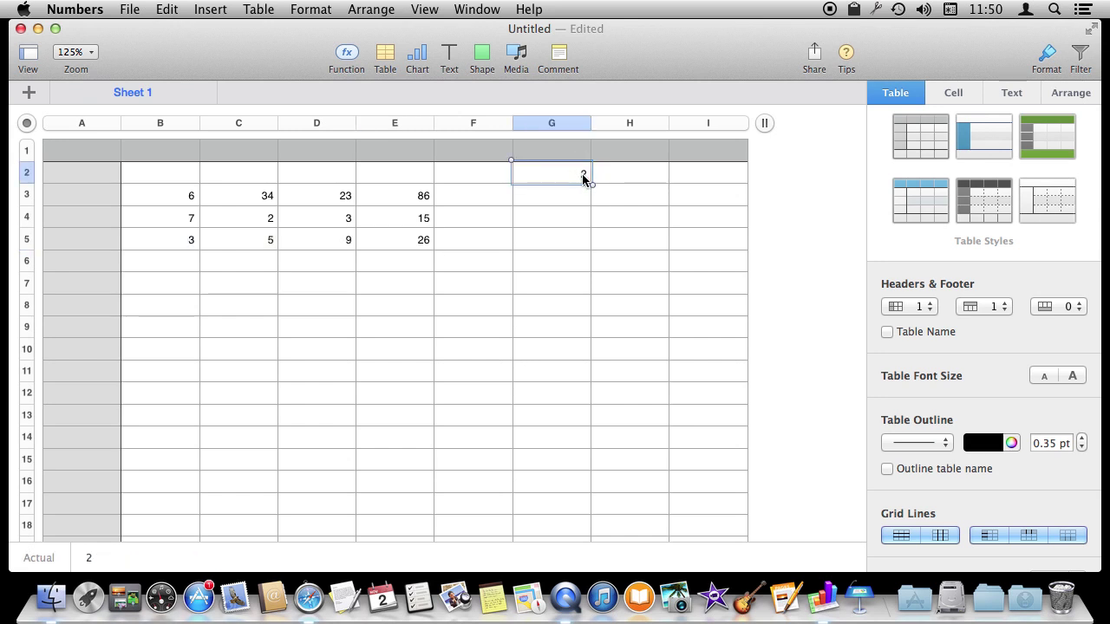
# Reopen E3's formula and compare $G$2's locked row and column with D3's unlocked reference
pyautogui.doubleClick(403, 202)
pyautogui.press('Return')
pyautogui.doubleClick(423, 197)
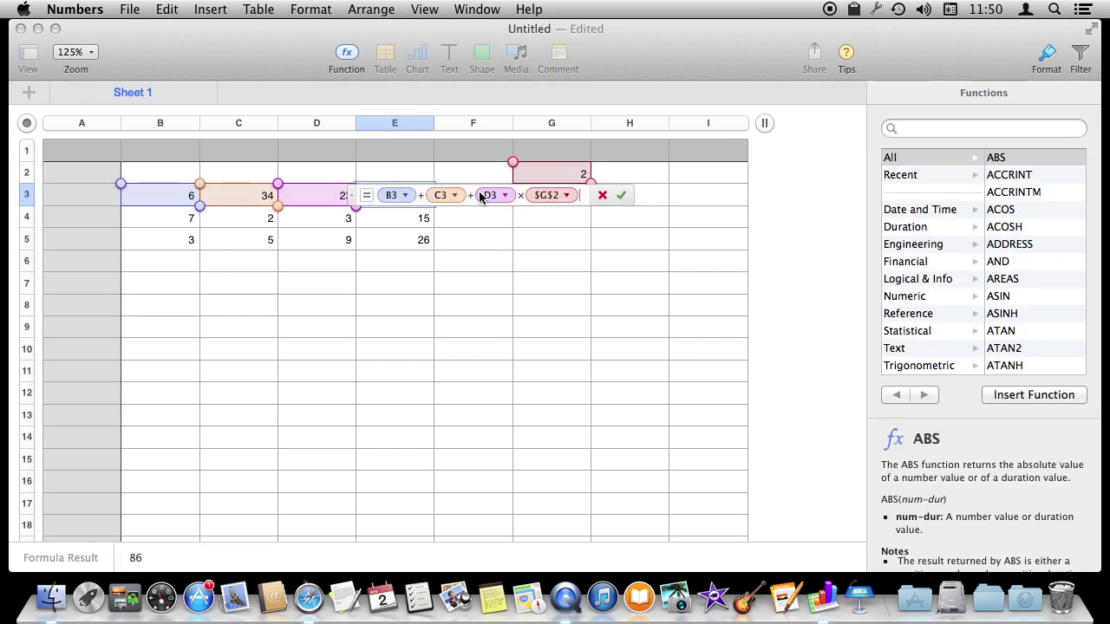
pyautogui.click(567, 195)
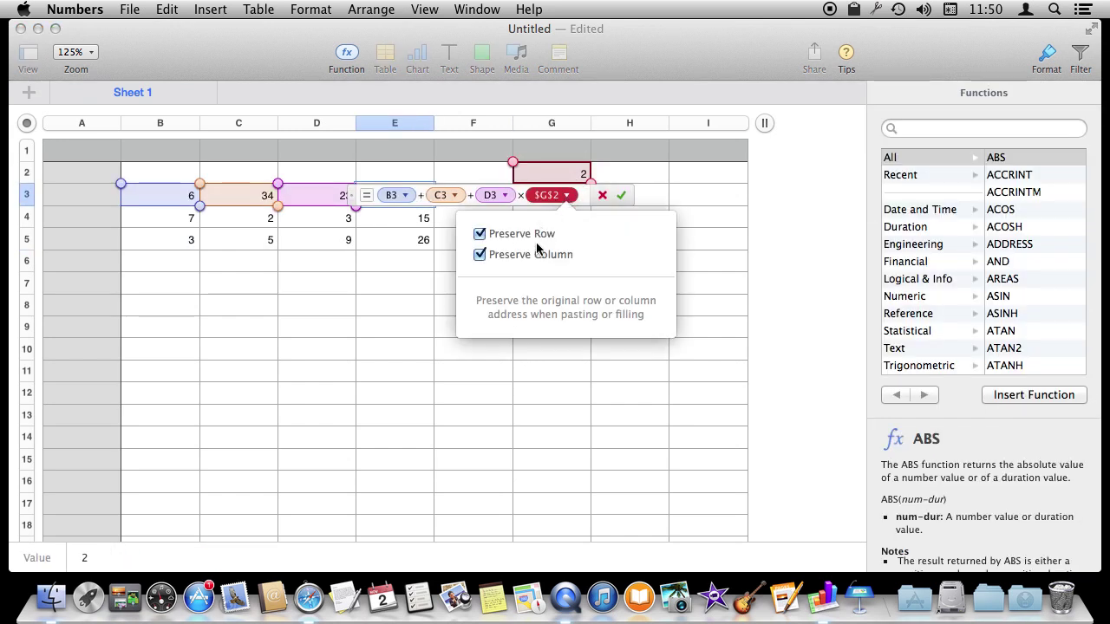
pyautogui.click(502, 199)
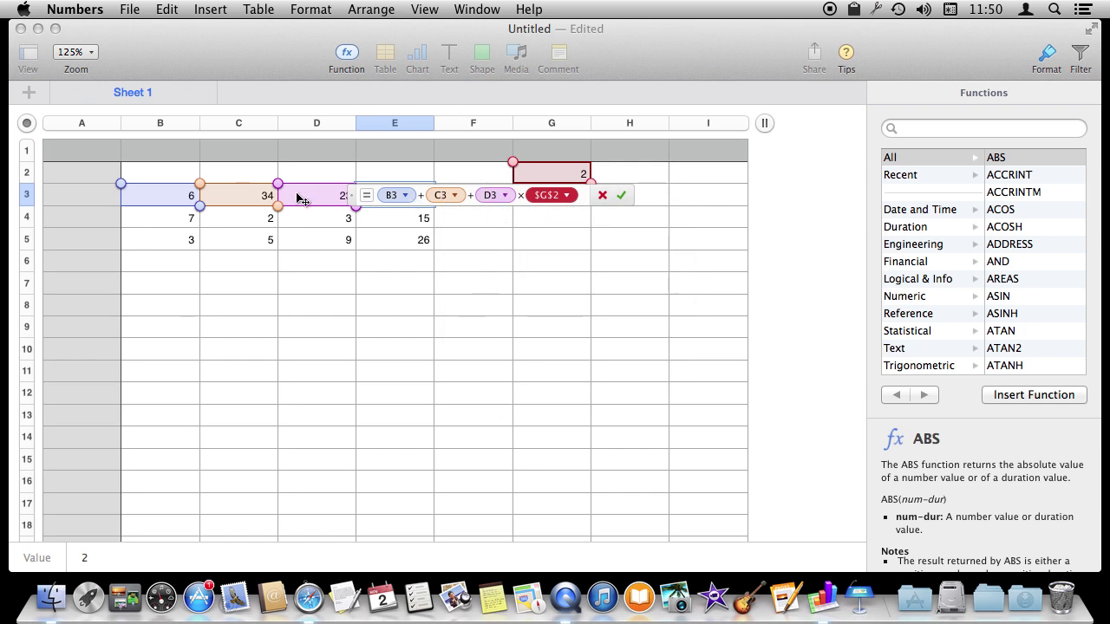
pyautogui.click(503, 195)
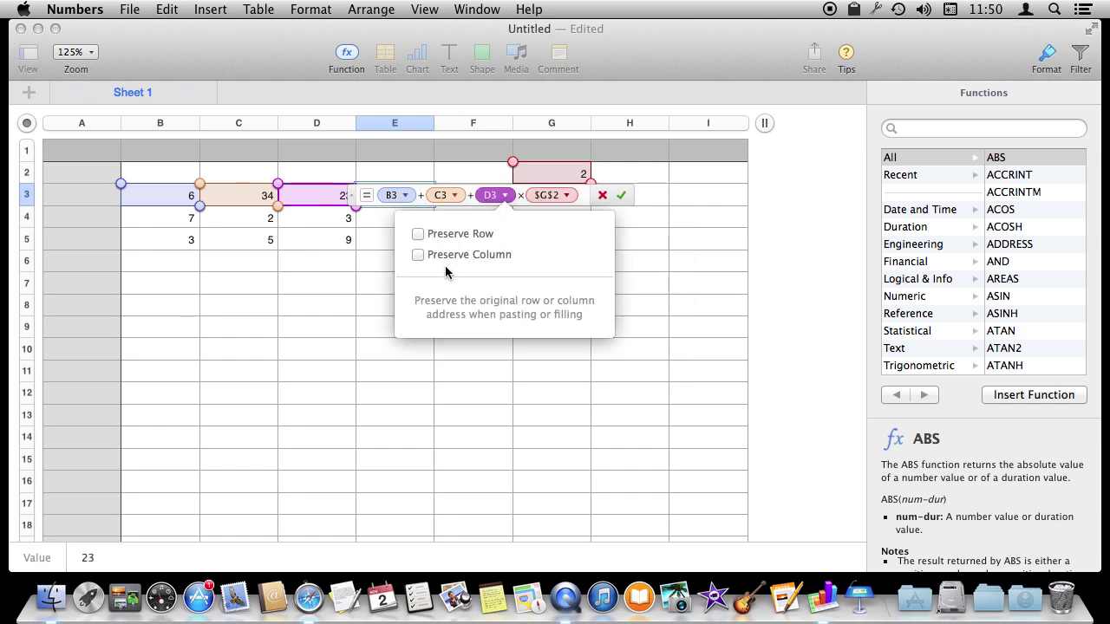